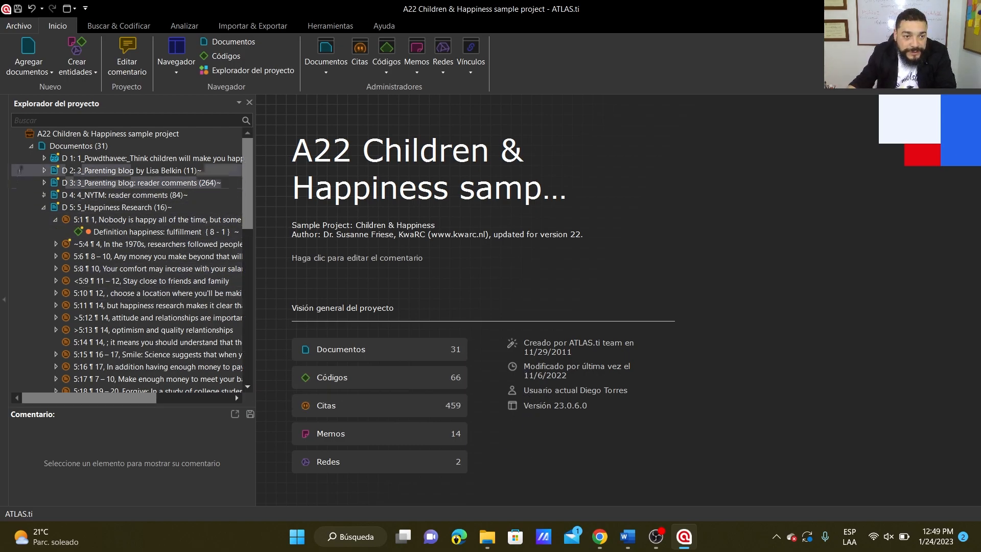
Collapse the Documentos branch of the project tree and close the sample project without saving its changes.
click(31, 146)
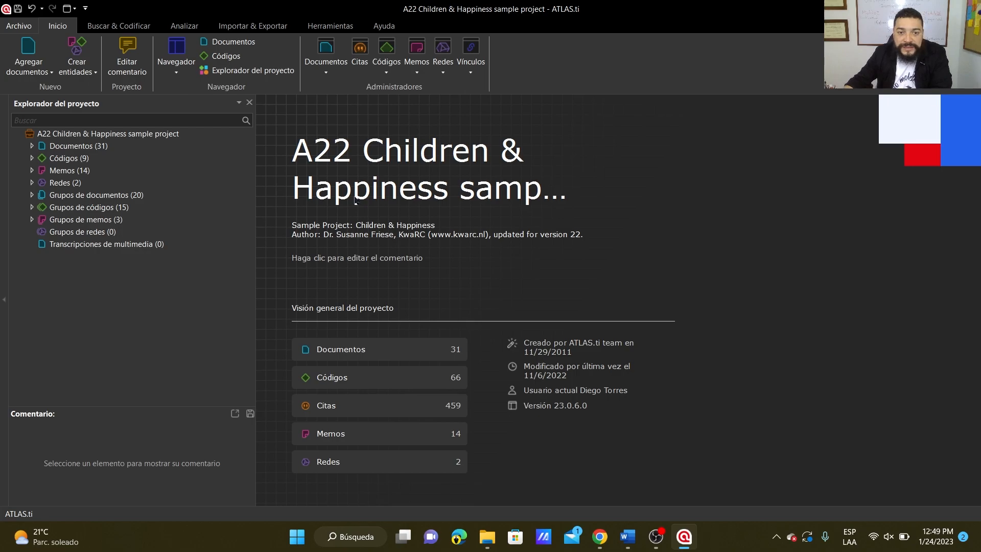
click(16, 27)
click(17, 28)
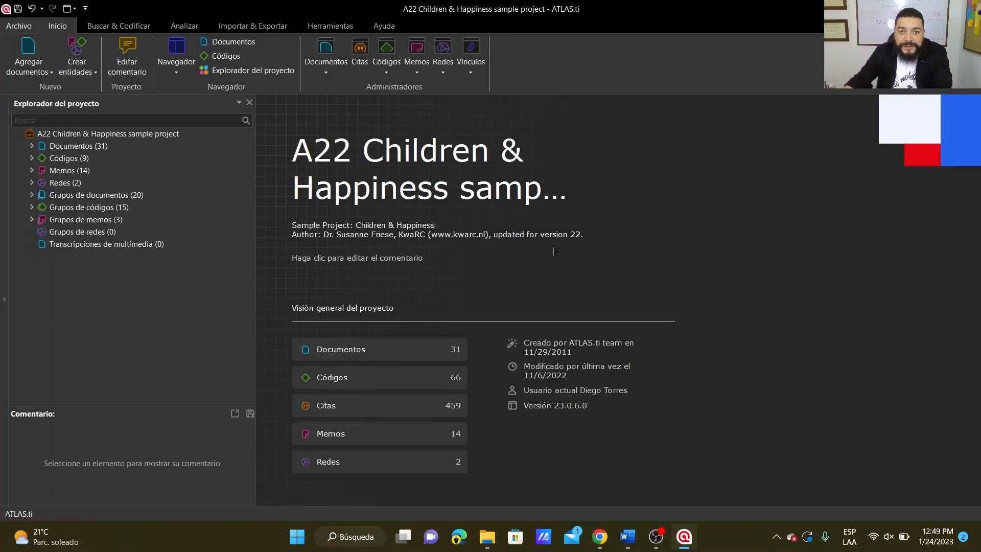
click(969, 9)
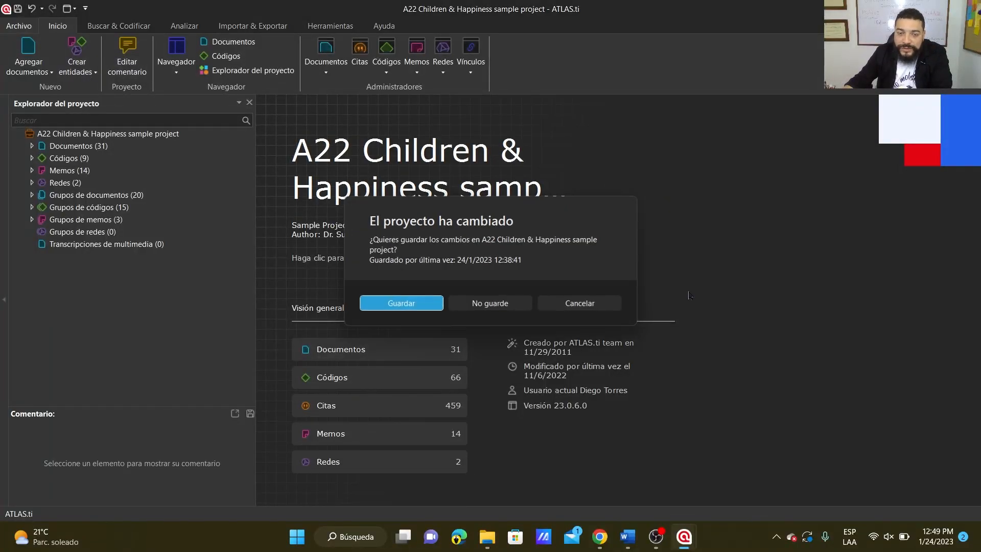
click(507, 302)
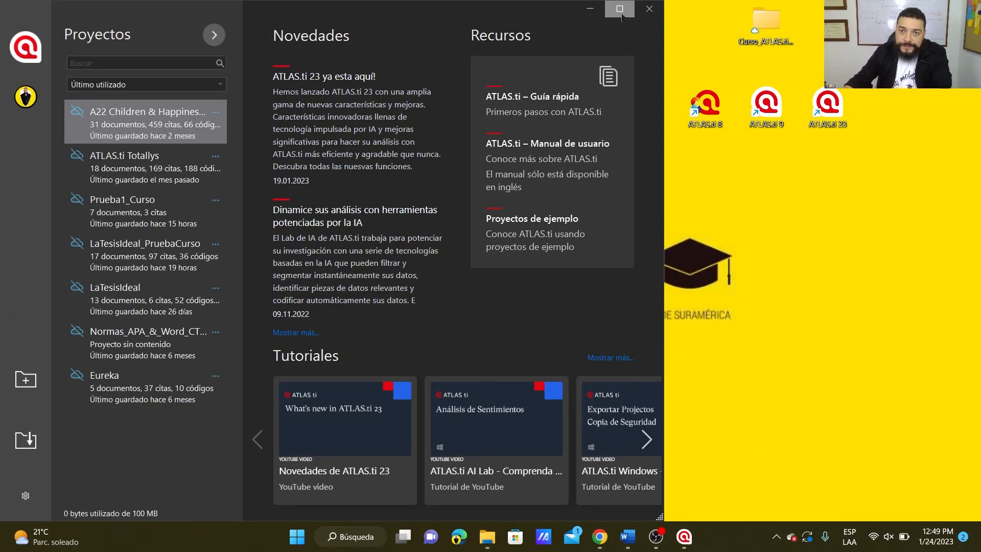
Maximize the welcome window, open the sample projects web page and review the Los Niños y la Felicidad example description.
click(620, 9)
click(787, 236)
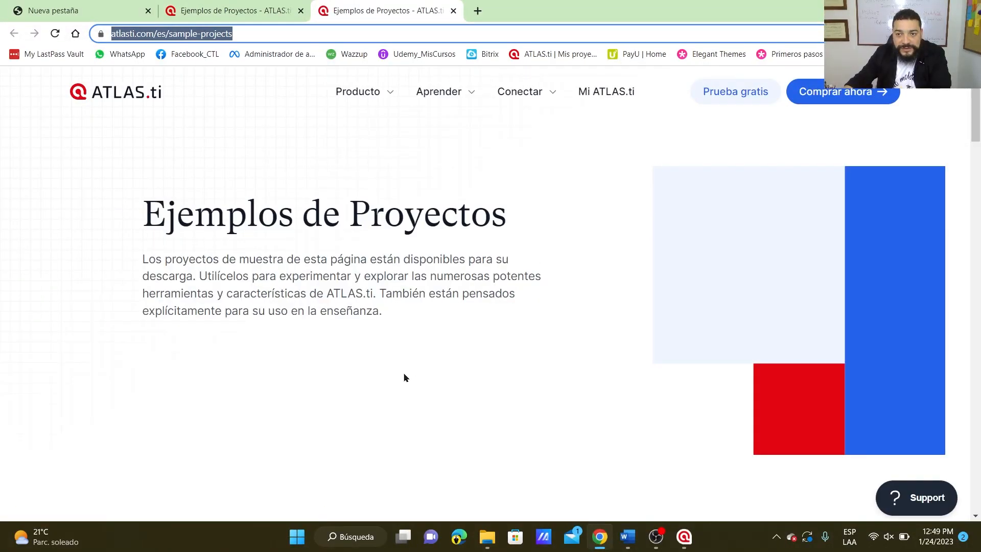
scroll(475, 357, down, 15)
scroll(476, 367, up, 15)
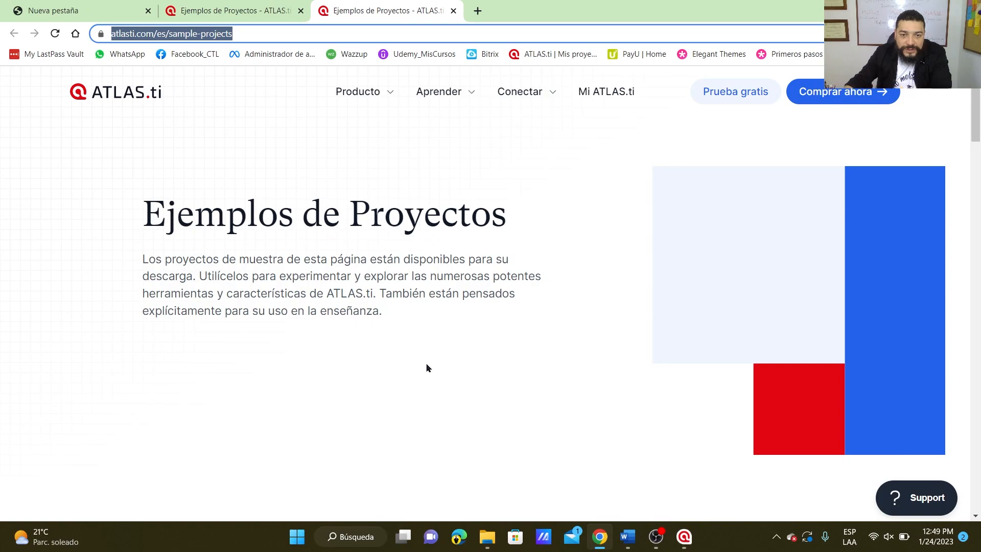
scroll(442, 380, down, 5)
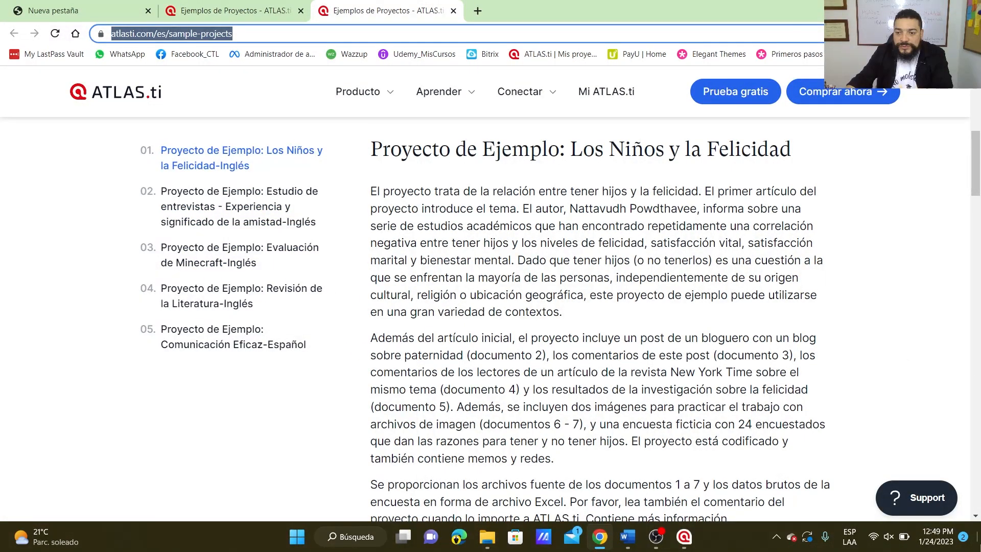
Return to ATLAS.ti, view the project files available for import in the PaquetesDeCopias folder, and cancel the import.
key(super+d)
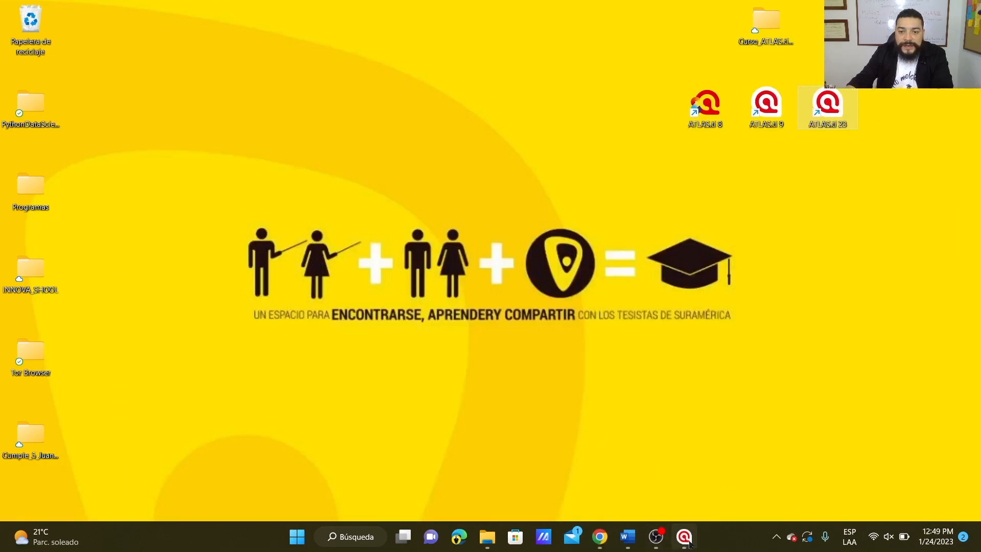
click(687, 541)
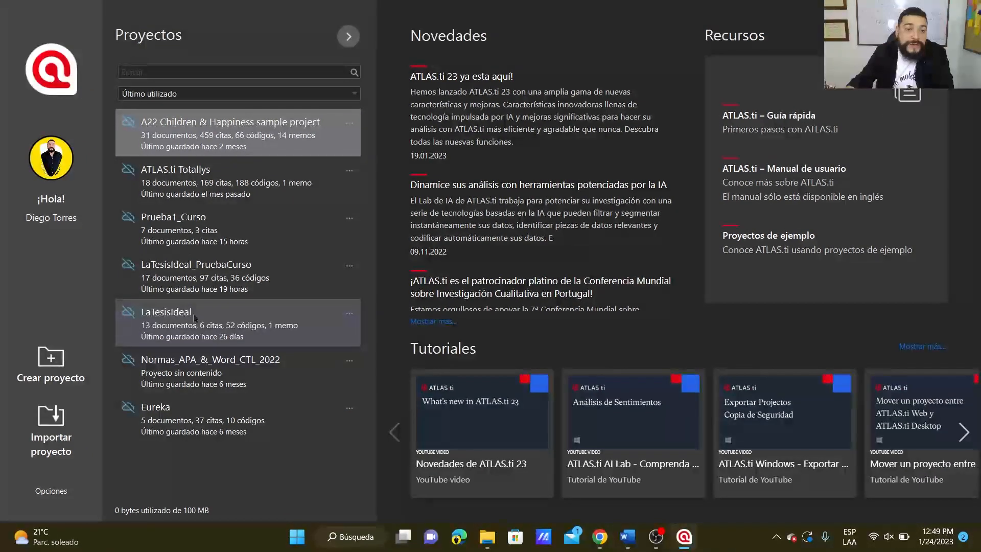
mouse_move(249, 411)
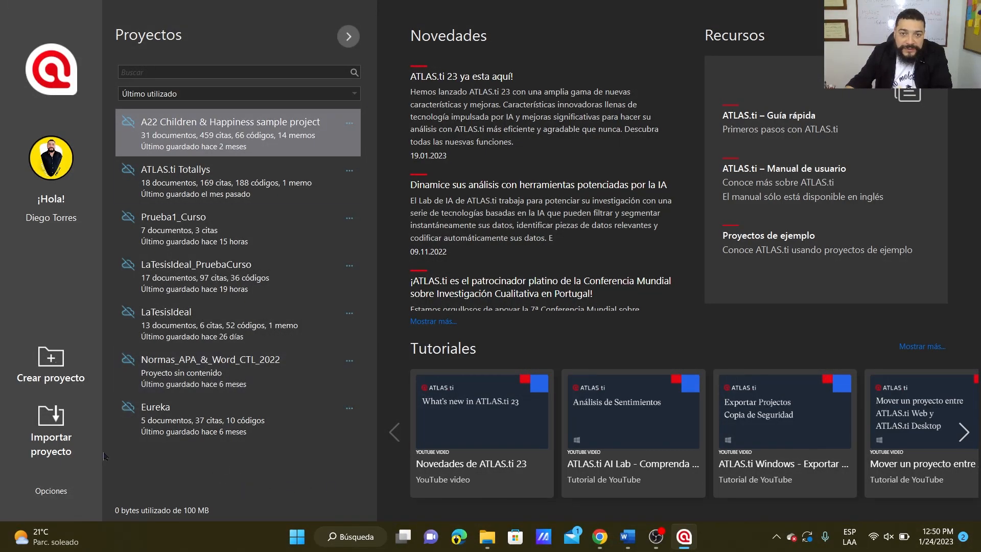
click(59, 429)
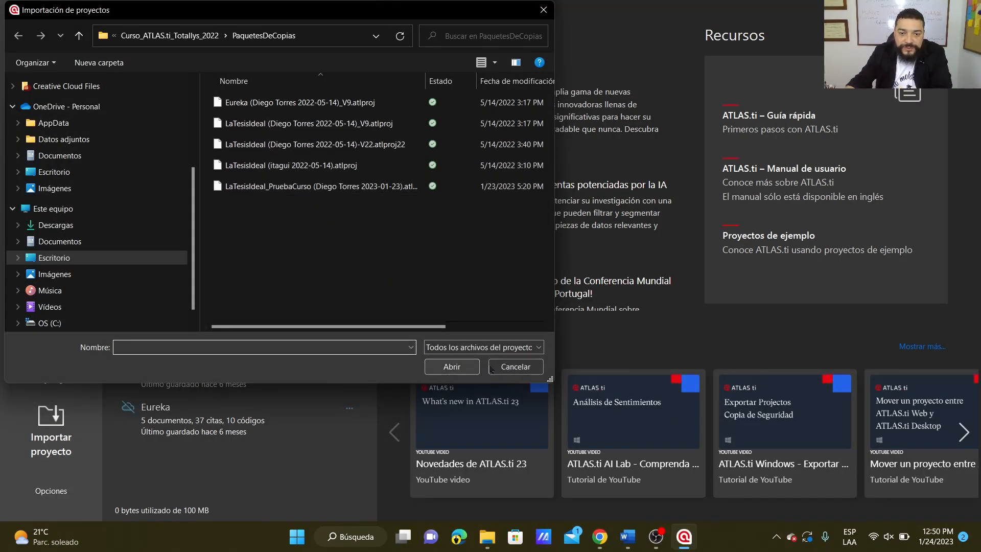
click(516, 367)
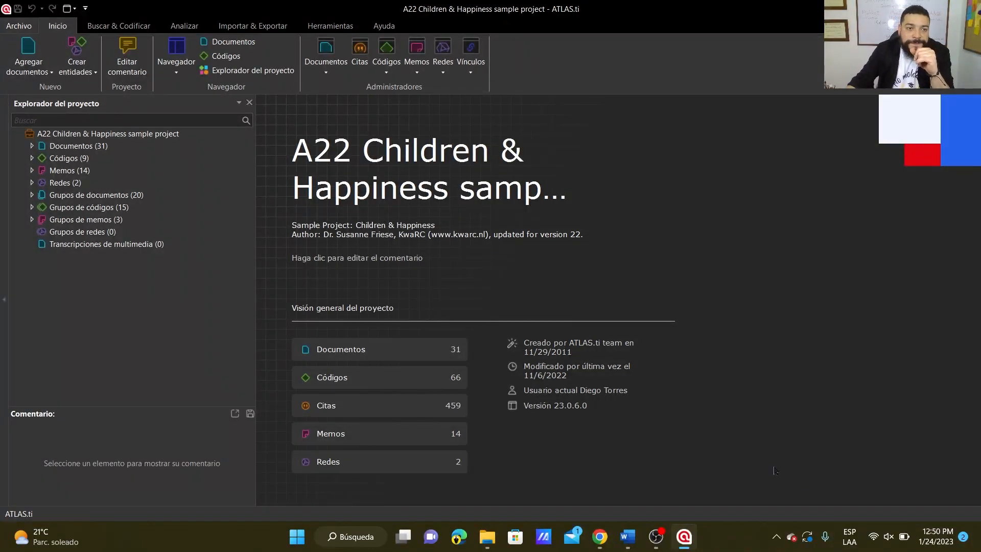
Expand the Documentos branch of the A22 Children & Happiness project, look through its documents and open the document manager.
click(32, 146)
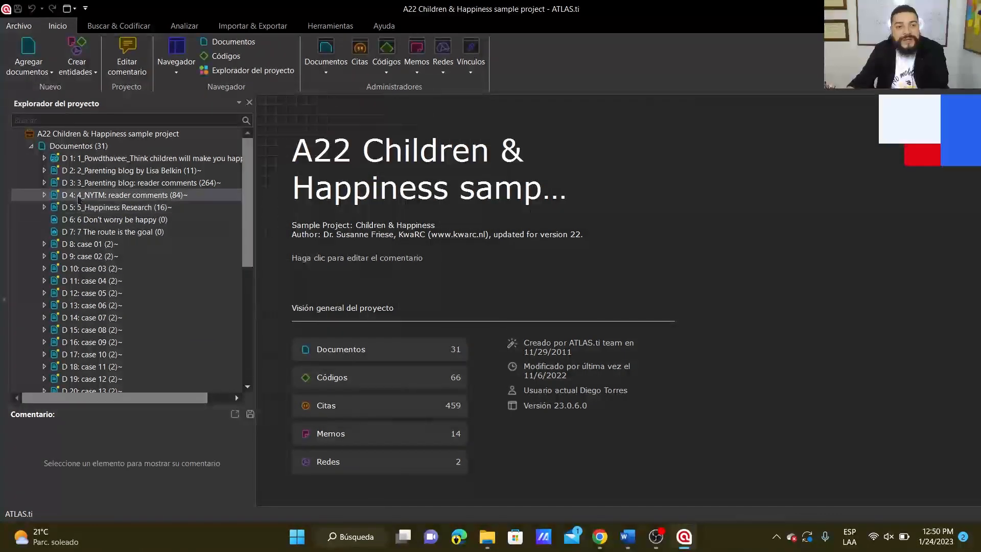
scroll(81, 184, down, 5)
scroll(110, 328, down, 5)
scroll(121, 286, up, 10)
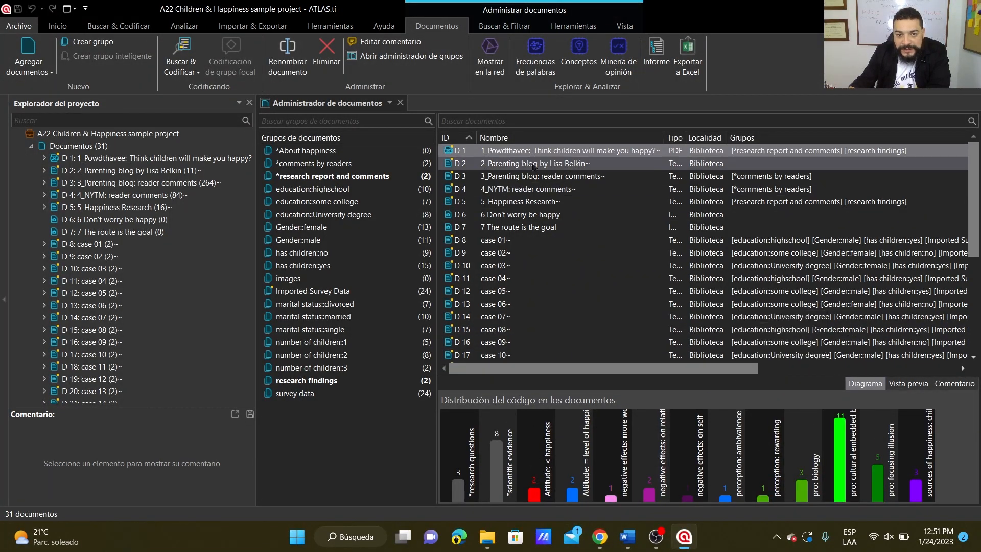
Inspect document D 1's code distribution chart, comment and preview in the document manager, and close the manager.
mouse_move(843, 452)
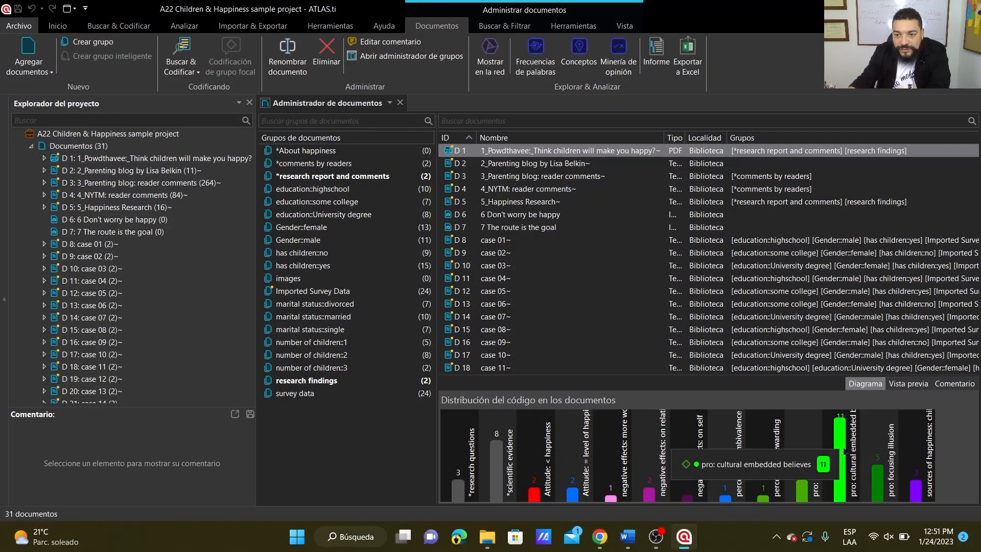
click(954, 384)
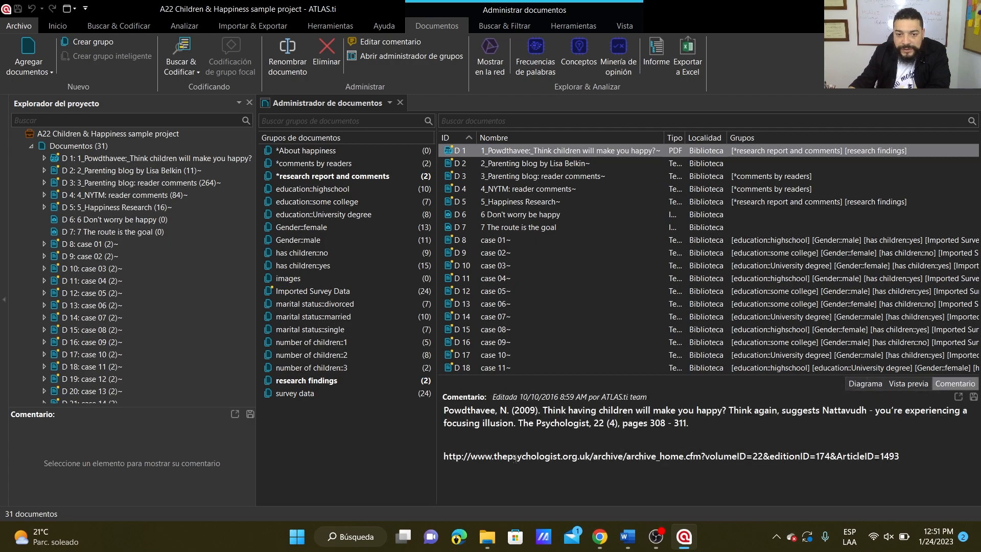
click(908, 384)
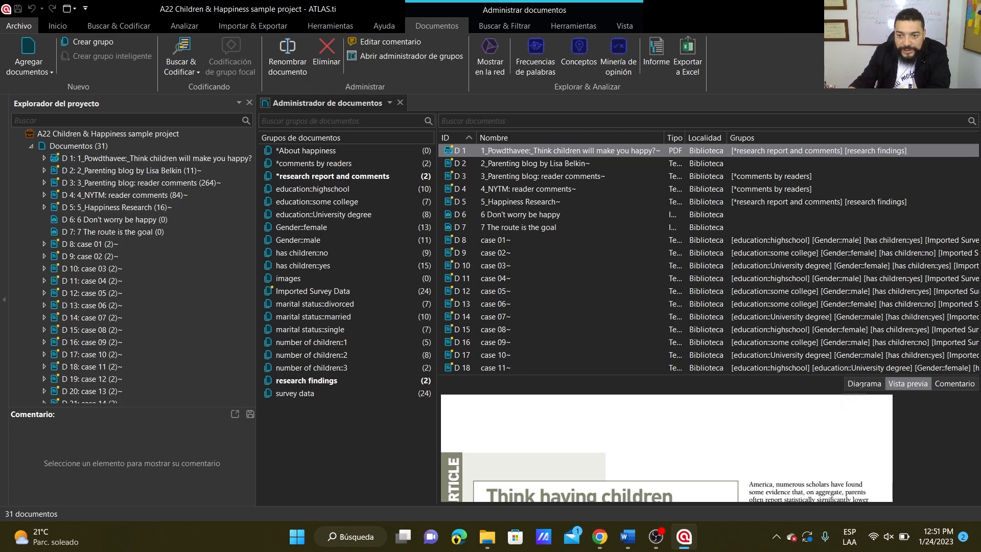
click(865, 383)
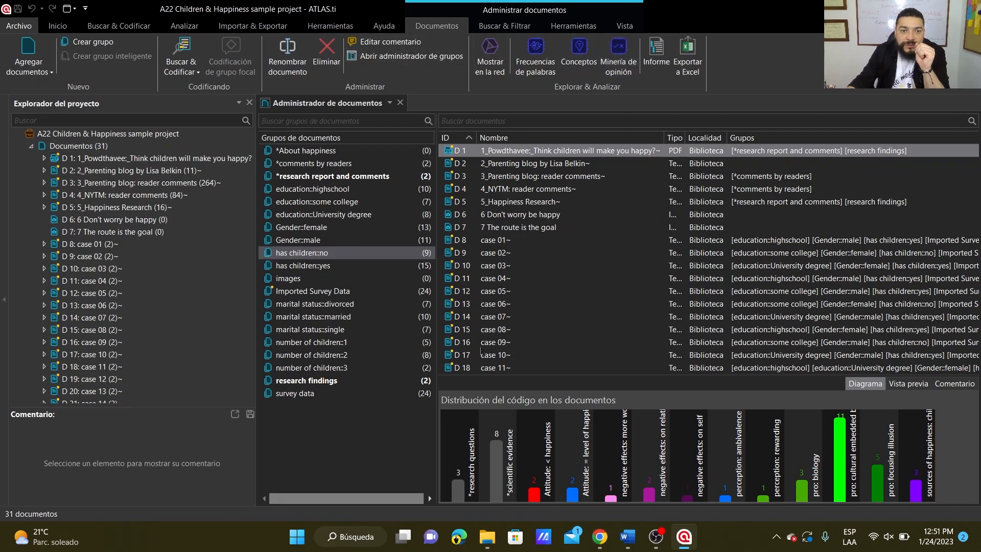
click(400, 102)
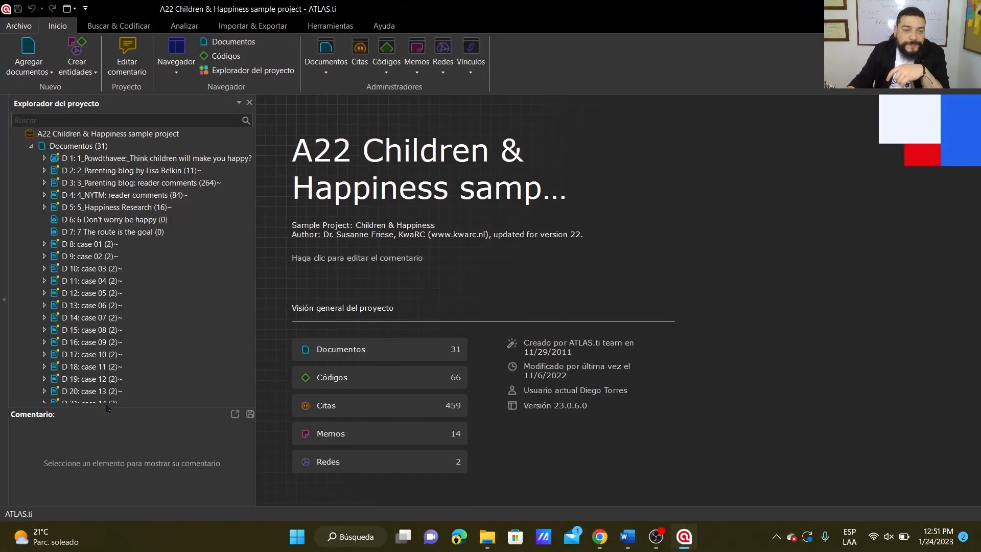
Expand document D 1 and its quotation 1:1 in the project tree, and open the document.
click(44, 158)
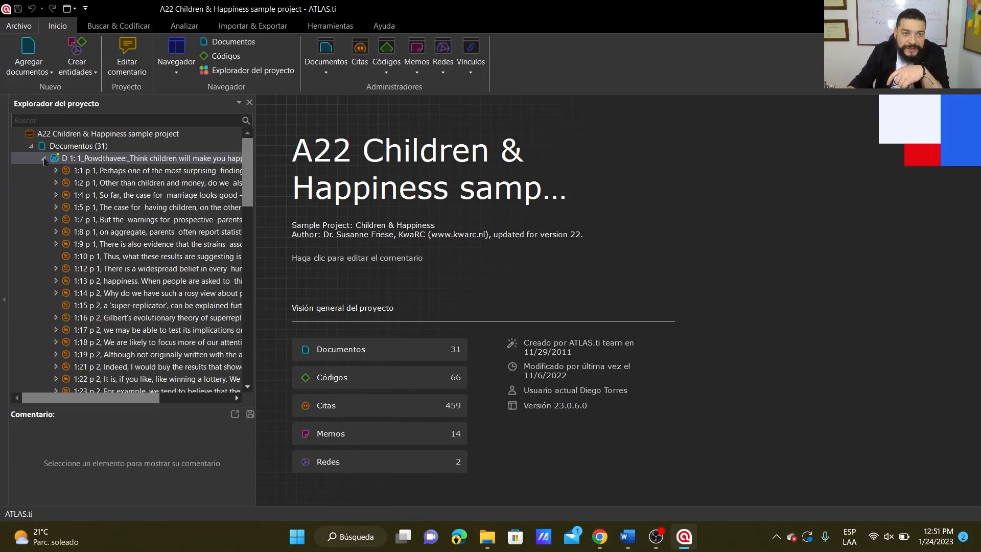
click(55, 171)
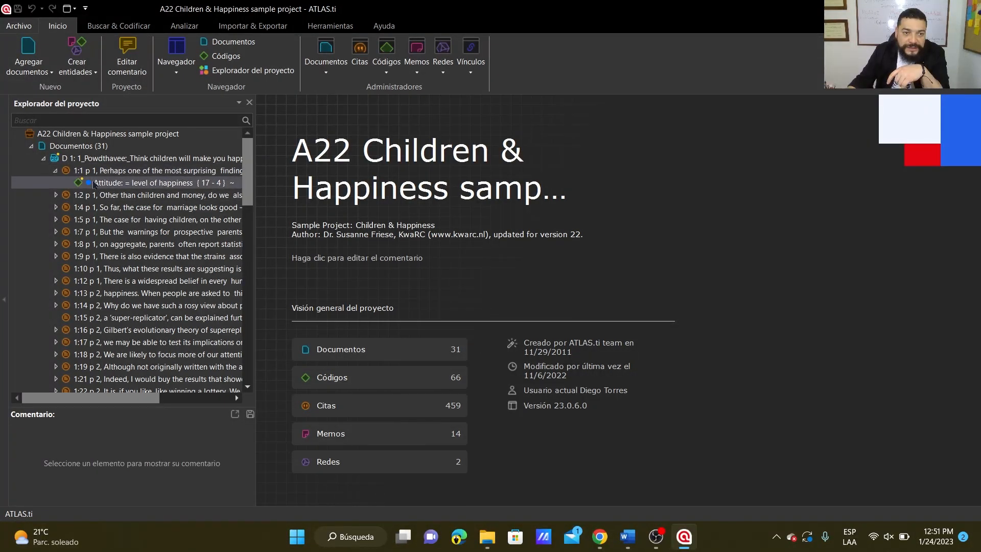
click(112, 159)
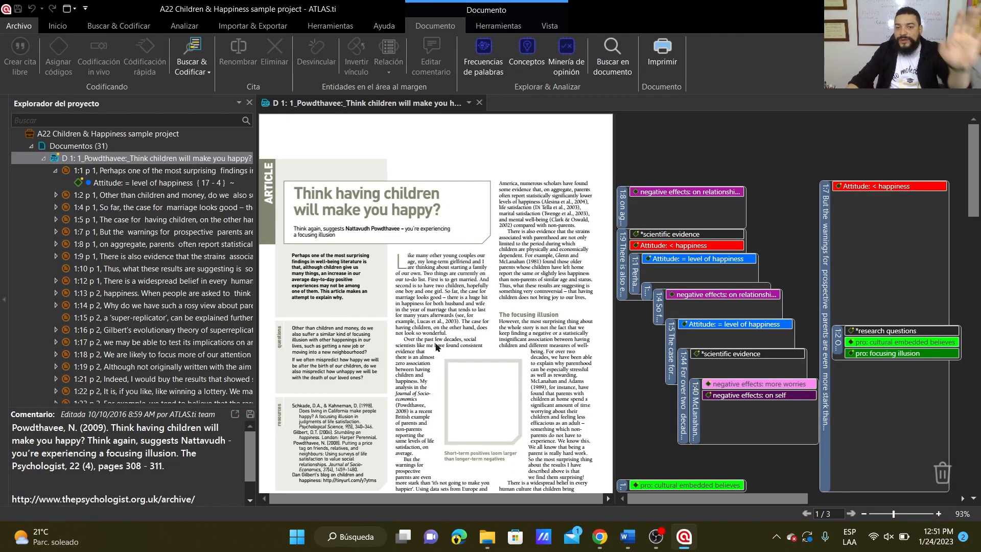
Look through the pages of document D 1 and the coded quotations shown in its margin.
scroll(452, 355, down, 5)
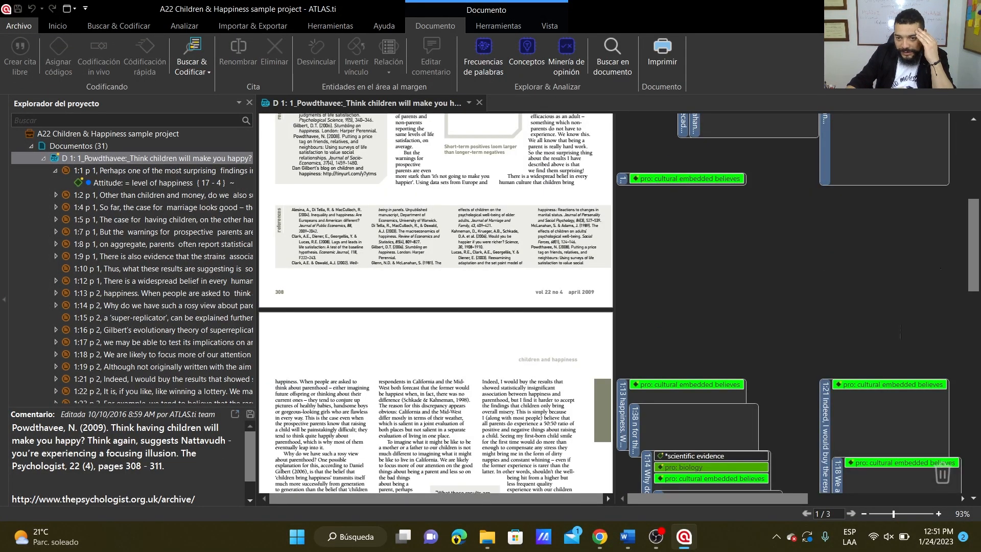
scroll(766, 381, down, 5)
scroll(766, 381, down, 3)
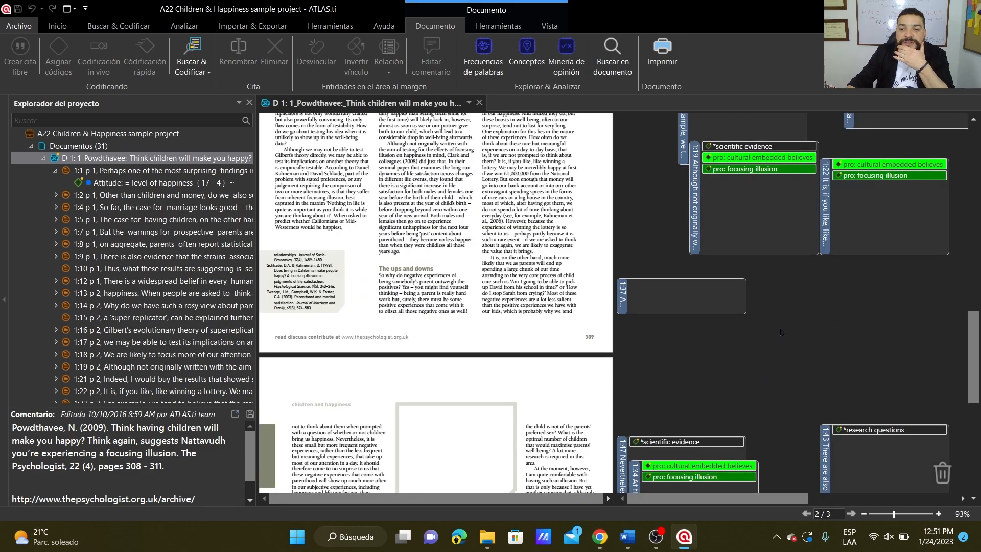
scroll(781, 332, down, 3)
scroll(781, 332, down, 4)
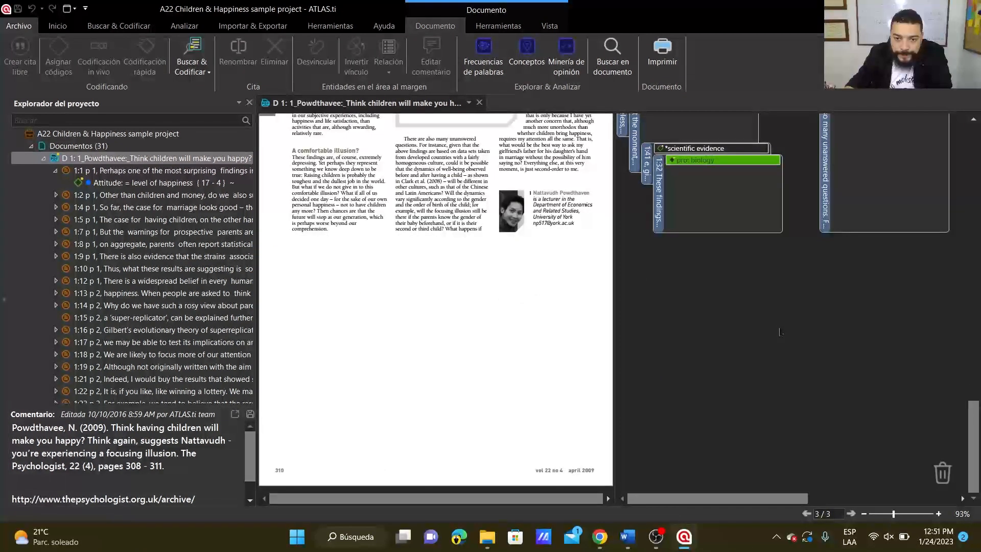
scroll(777, 332, up, 5)
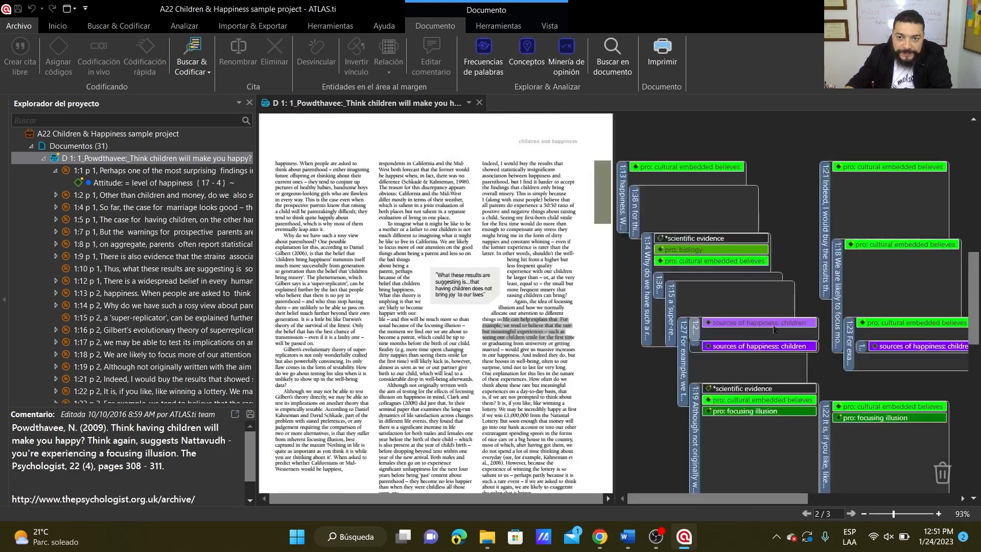
scroll(772, 330, up, 1)
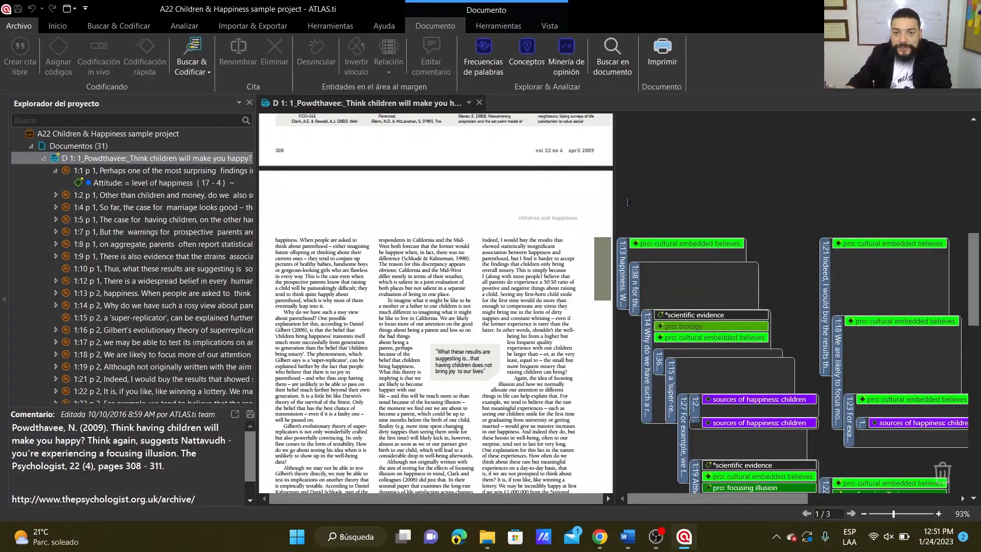
Widen the document view and create a free quotation from the page 309 passage "When people are asked to think about parenthood … in every way".
drag(614, 184, 772, 193)
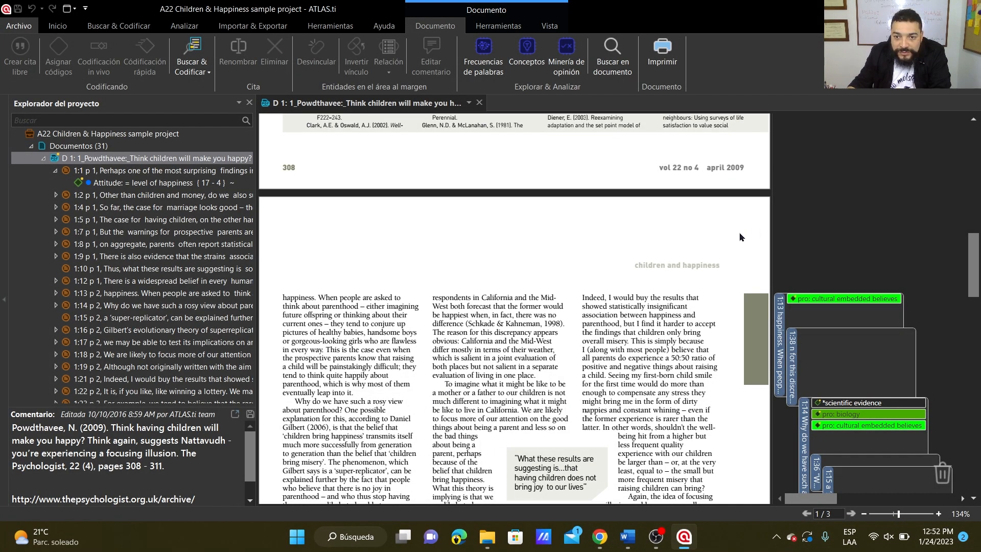
scroll(565, 283, down, 1)
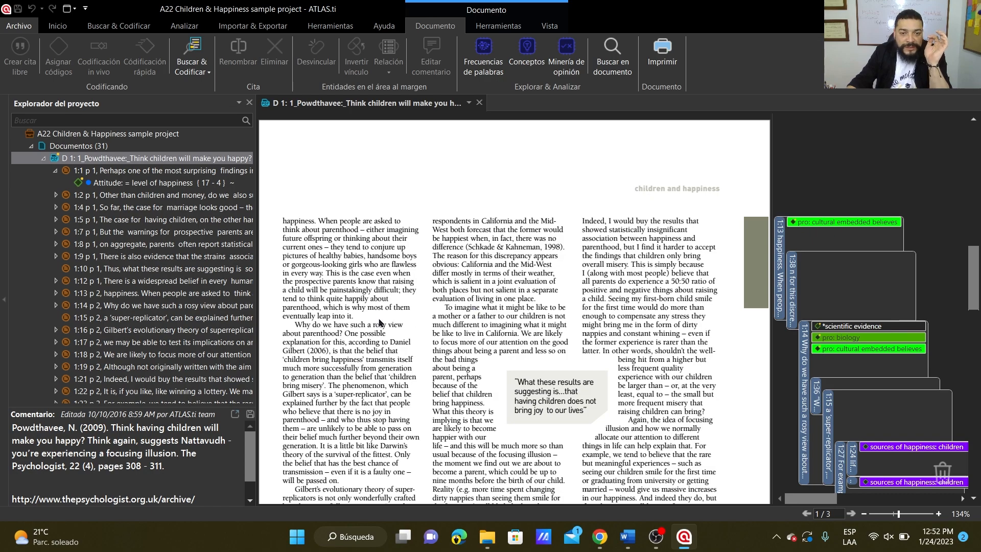
drag(318, 221, 325, 279)
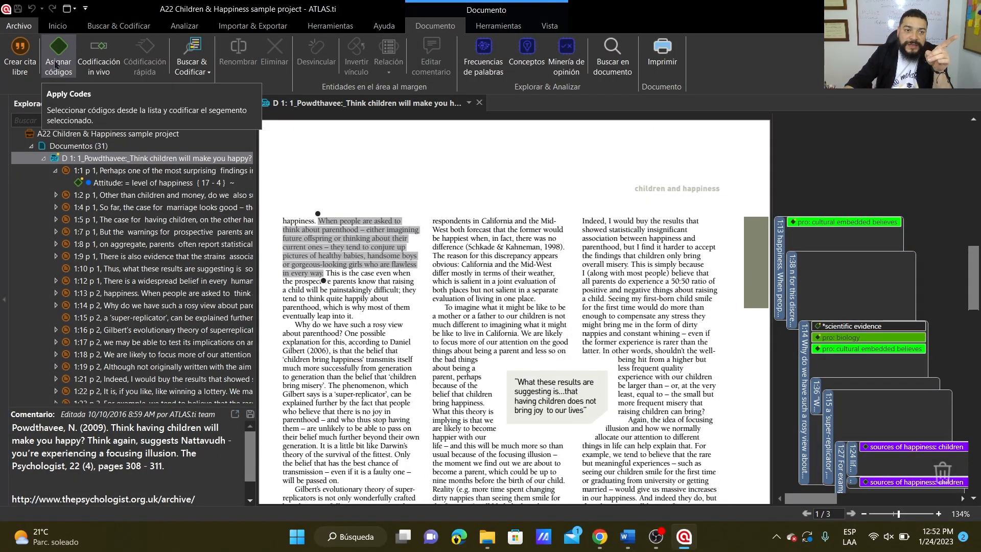
click(20, 64)
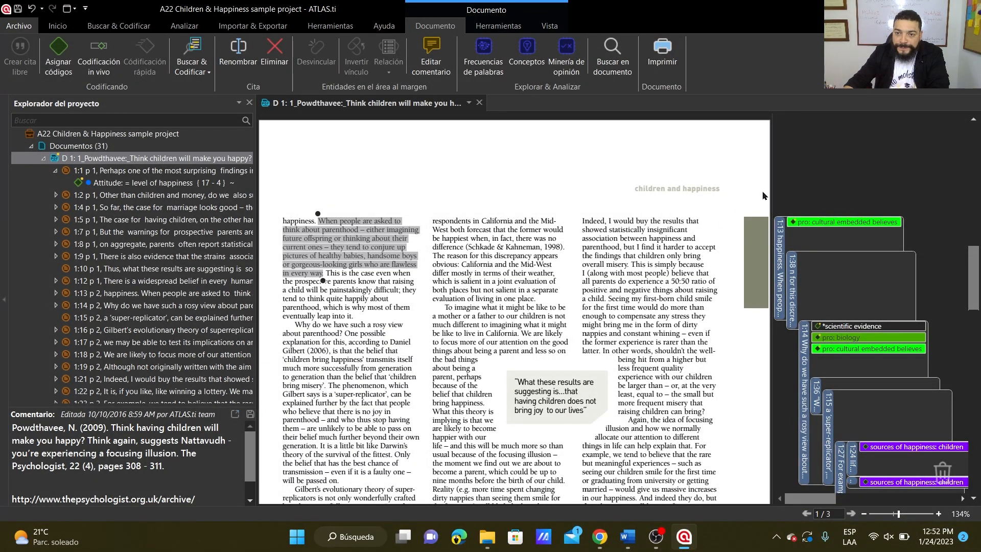
Widen the margin area of document D 1 and rename the free quotation 1:50 as "La pregunta...".
drag(772, 185, 667, 190)
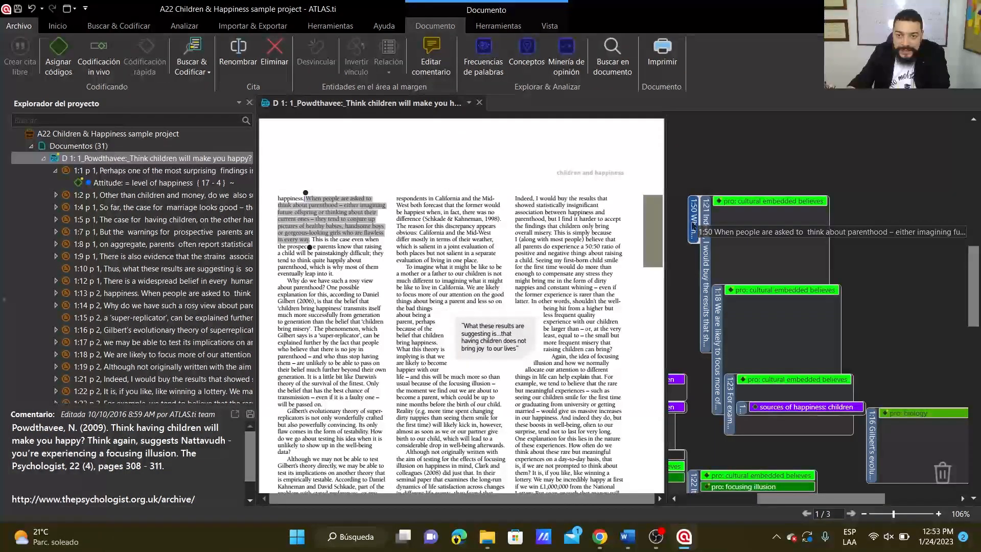
right_click(693, 223)
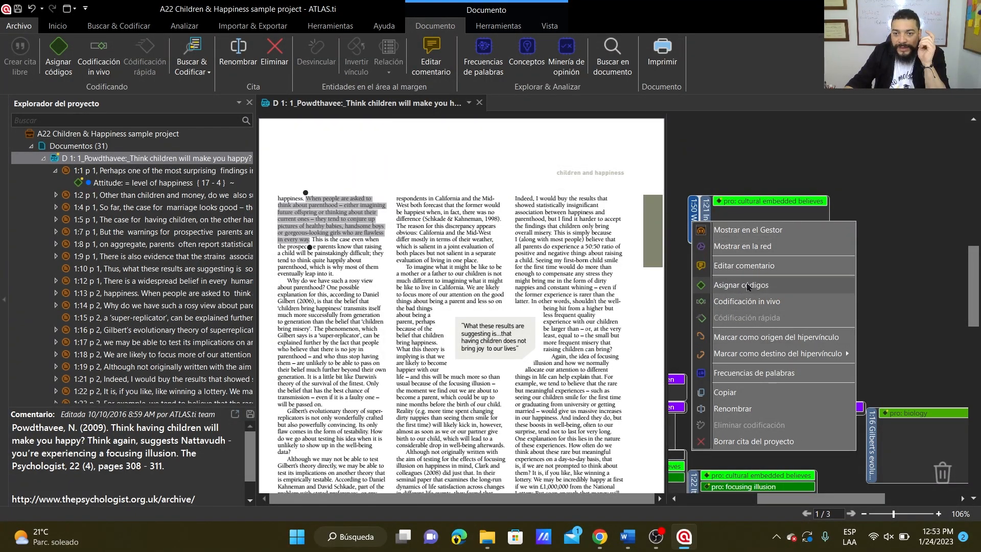
click(694, 209)
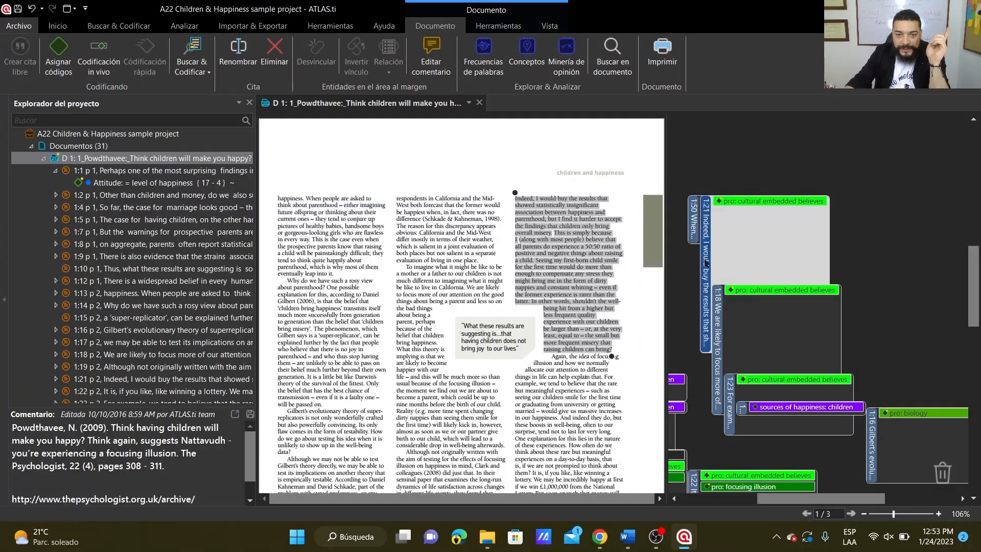
right_click(693, 226)
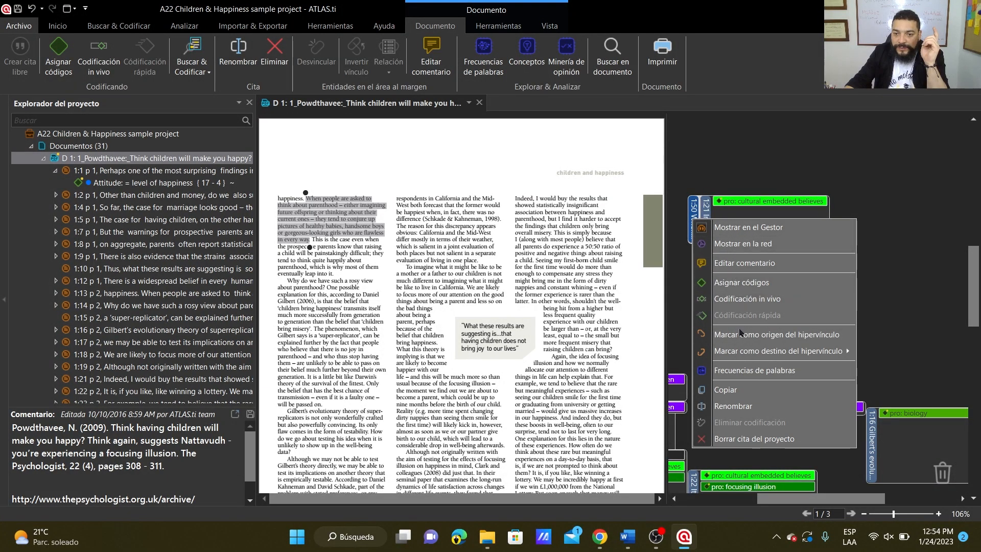
click(736, 407)
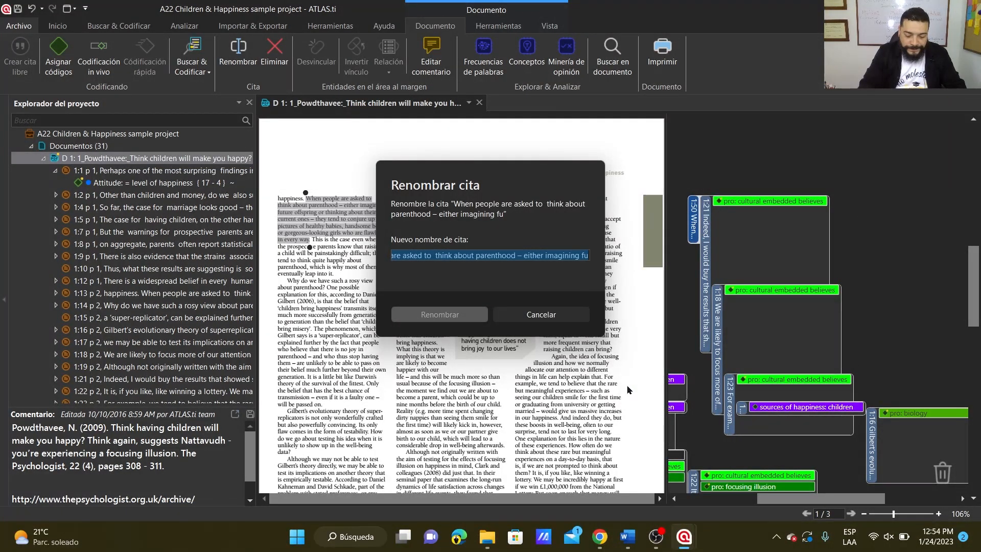
text(La pregunta)
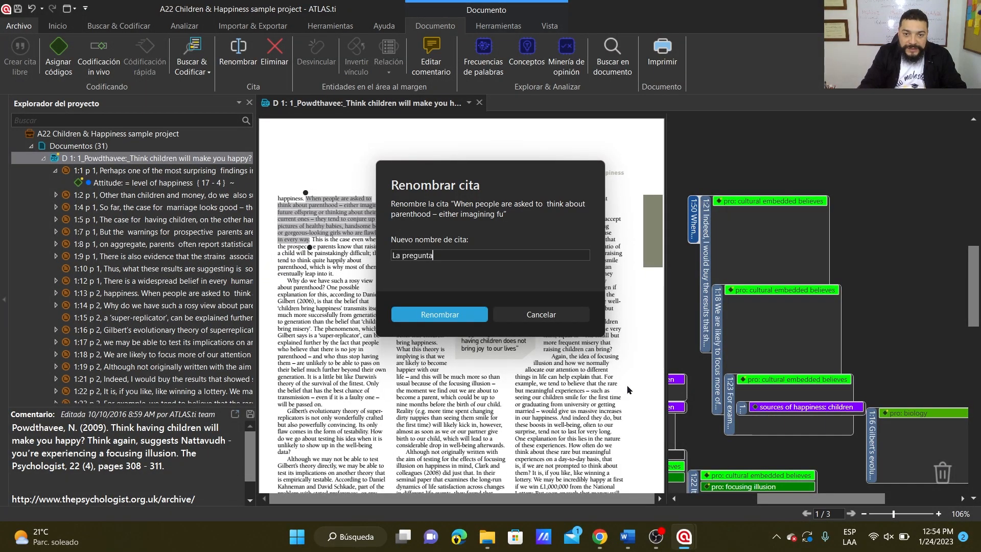
text(...)
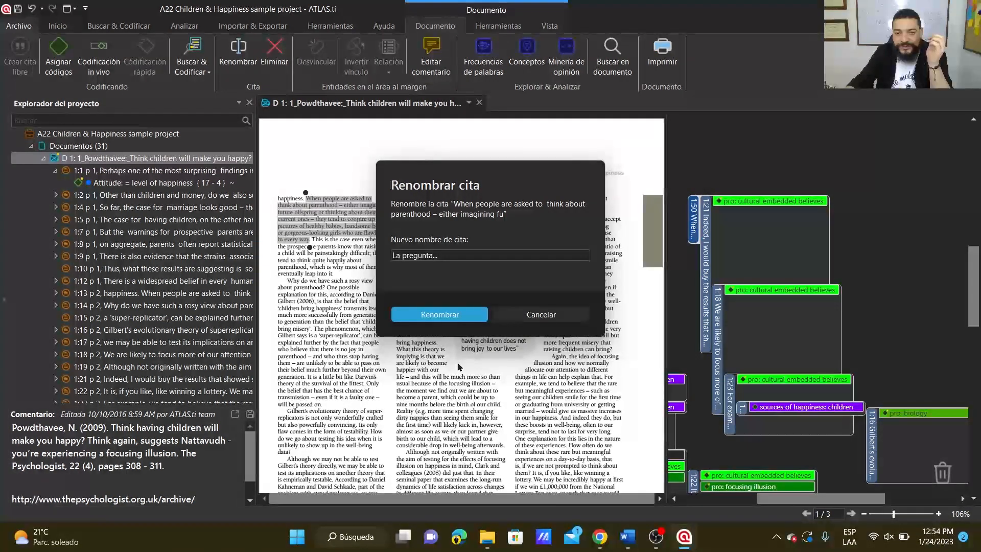
click(446, 316)
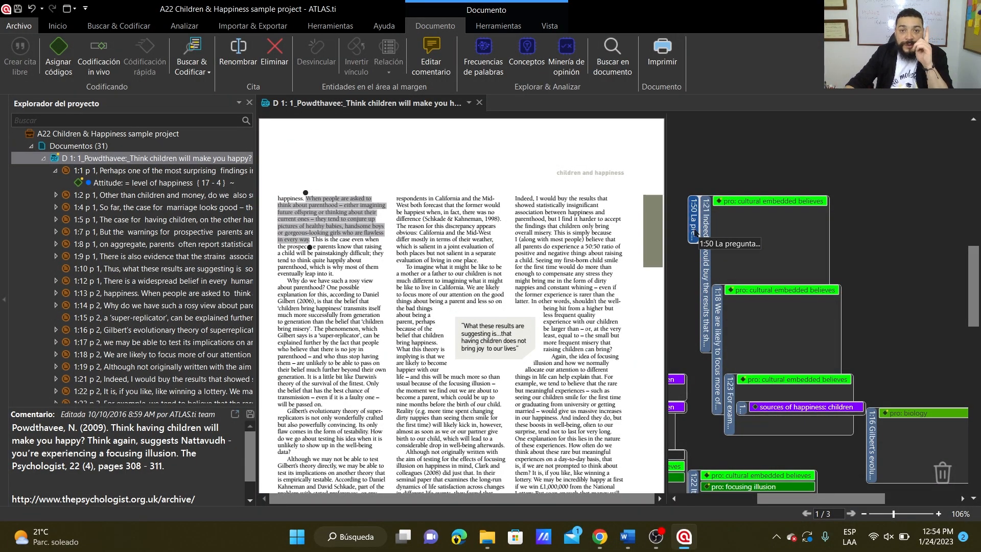
Open the comment of quotation 1:50 "La pregunta..." for editing and write three lines of random placeholder text.
right_click(696, 233)
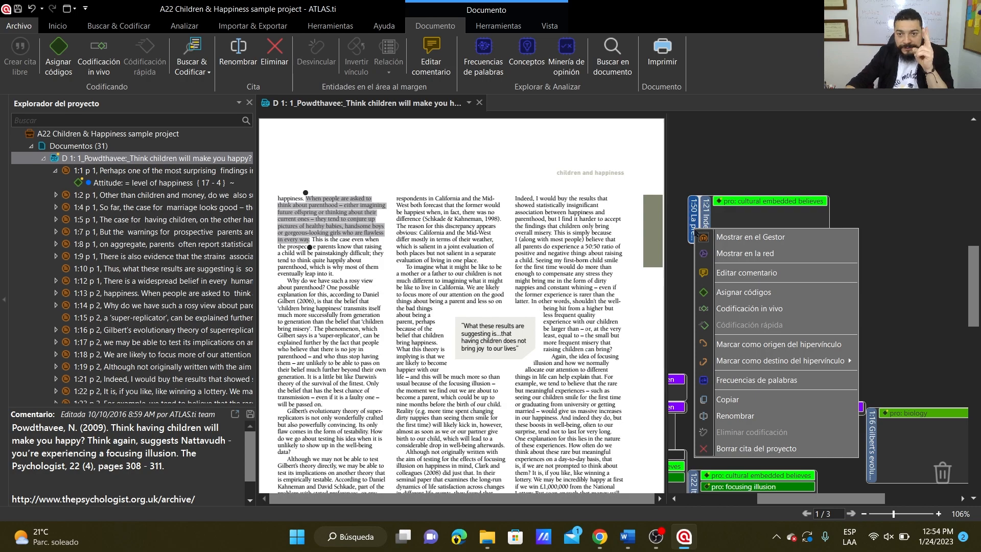
click(728, 273)
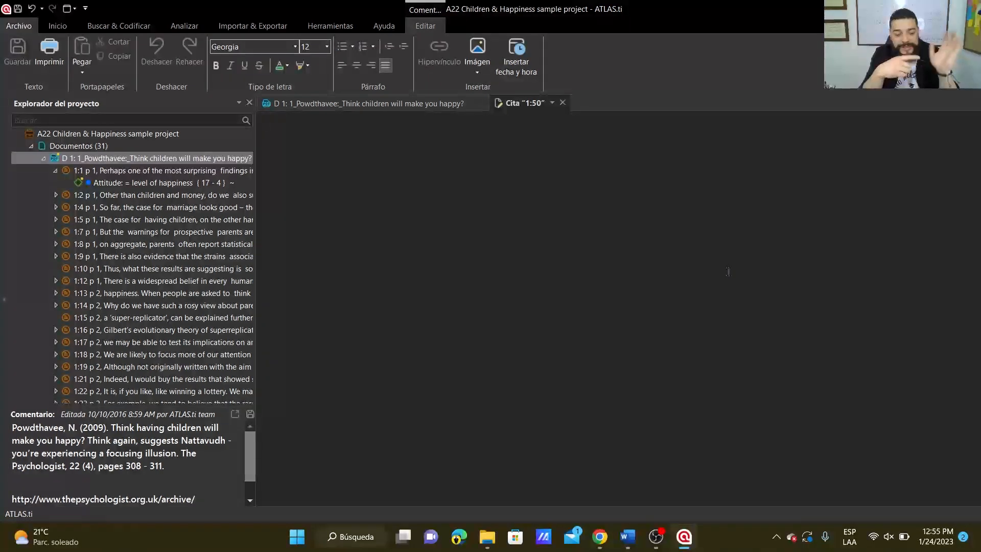
text(LÑKJlñkjsfdlñ)
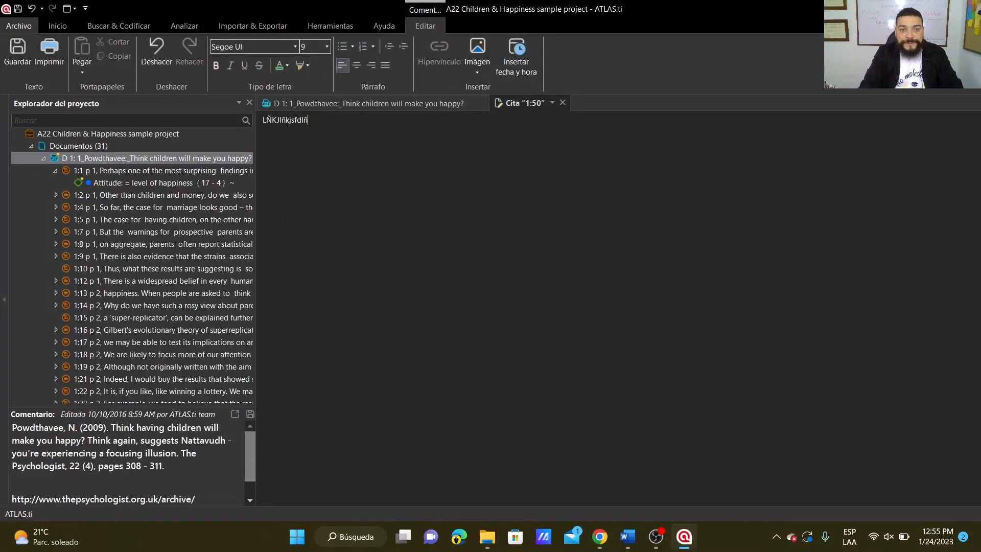
text(kjdsflgkjhdrflkshjfdñjksdhfvldkjfhgs})
key(Return)
text(sñe)
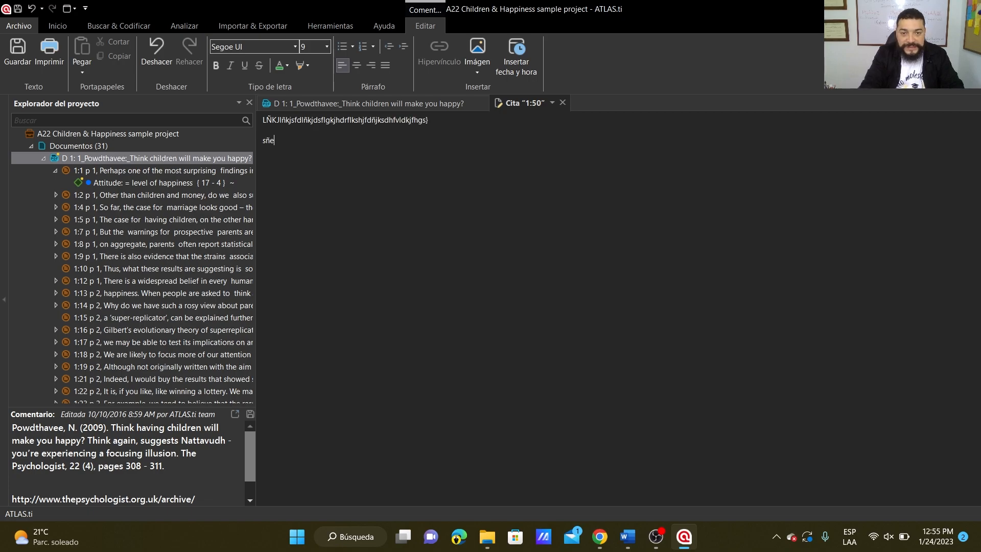
text(ufhs{efkijhse{fkise{oflkihsfd}e)
key(Return)
text({oseifhsdzñolki)
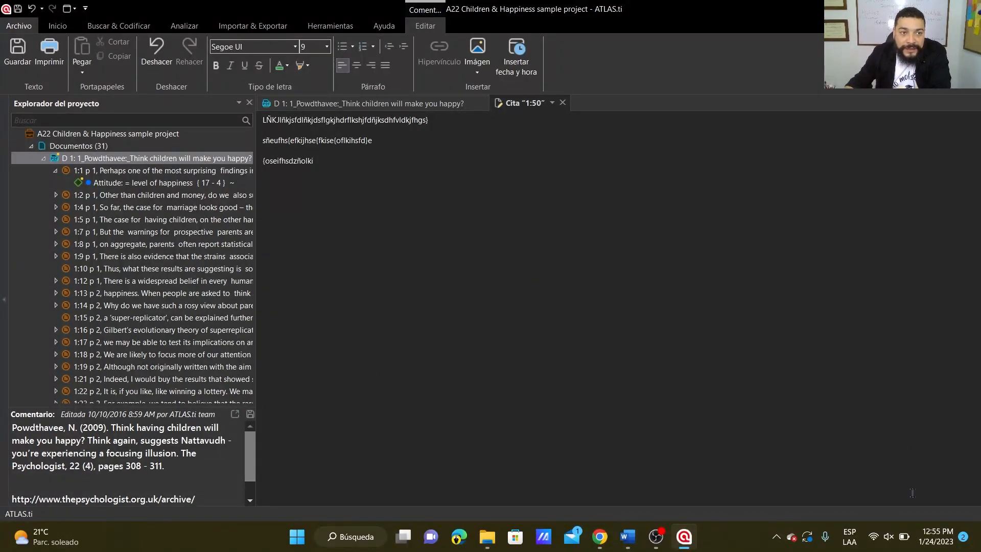
Save the comment of quotation 1:50 and close its editor to return to document D 1.
click(18, 51)
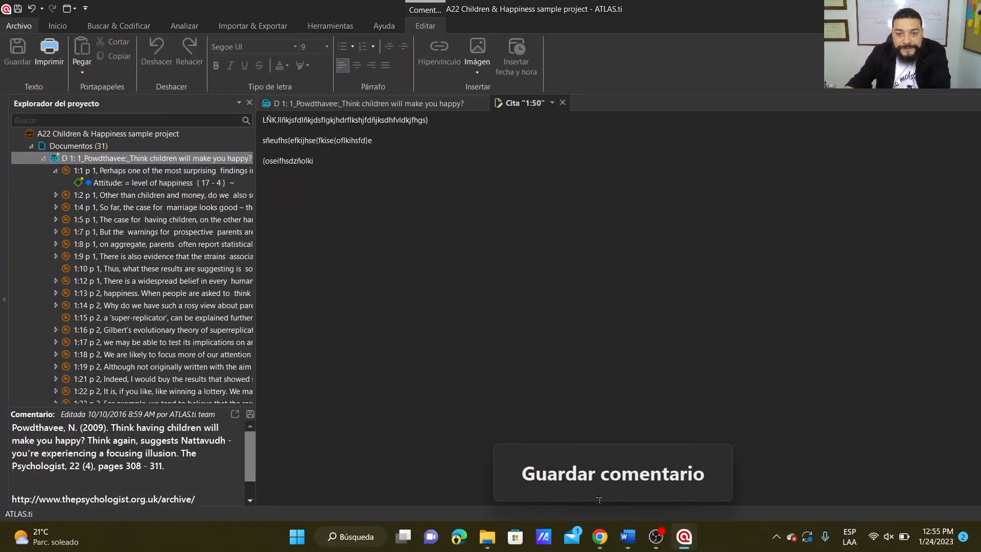
click(562, 479)
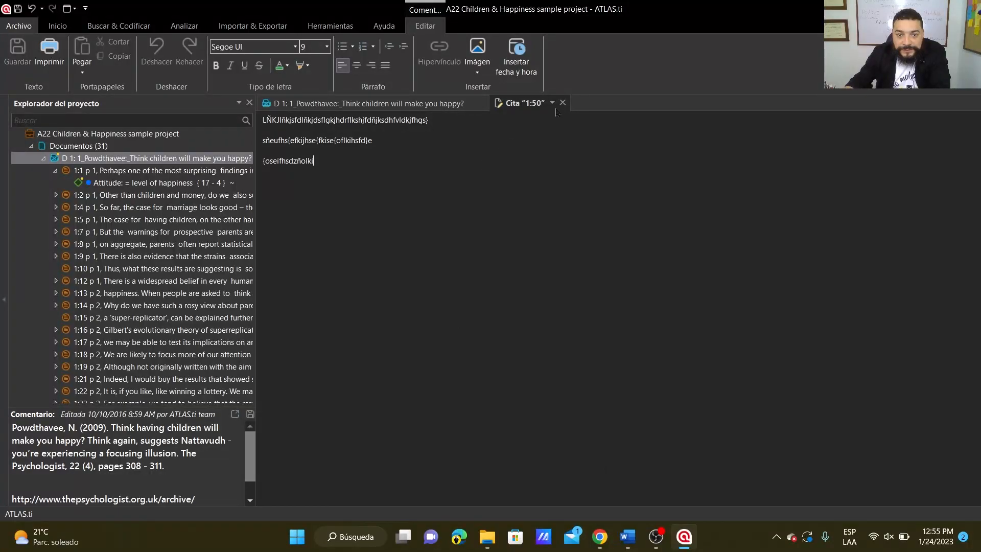
click(384, 105)
click(518, 105)
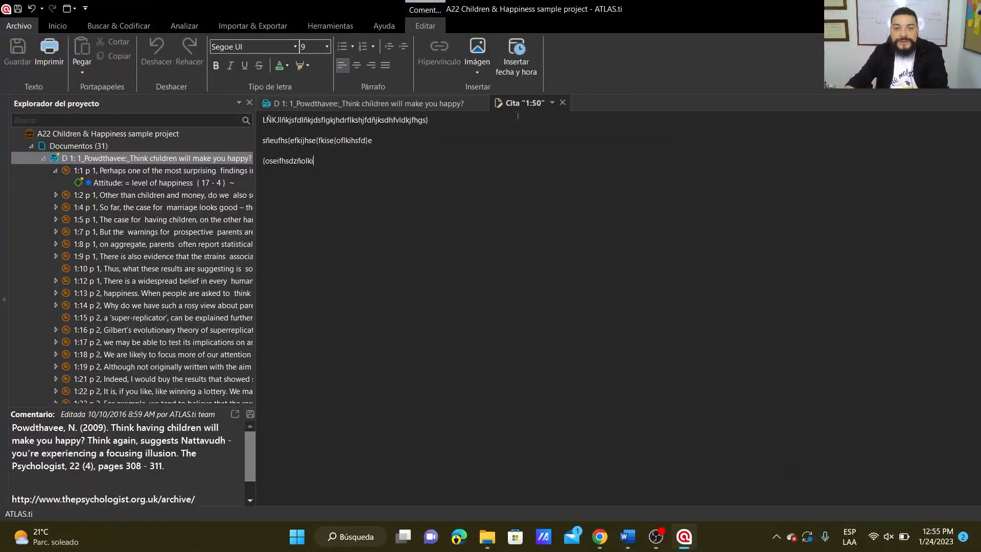
click(565, 103)
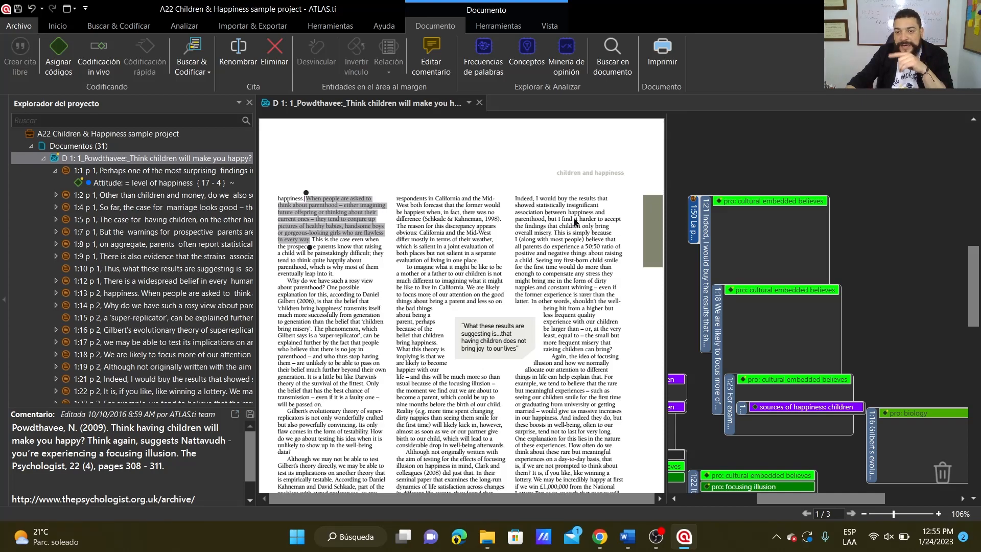
Switch to the course document in Word and highlight the quoted paragraph "Cuando crea una cita…" under "Clase 6: Administrador de citas".
right_click(695, 229)
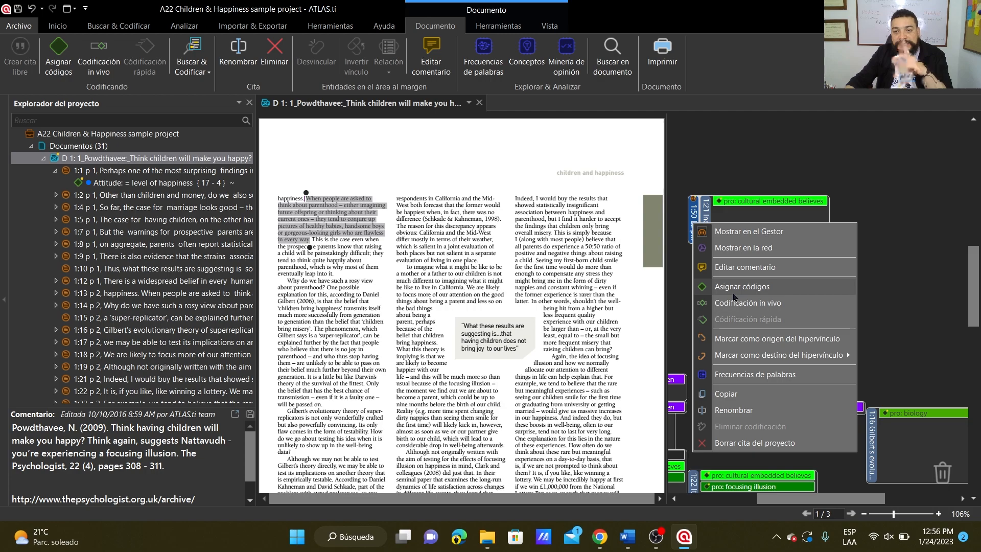
click(627, 537)
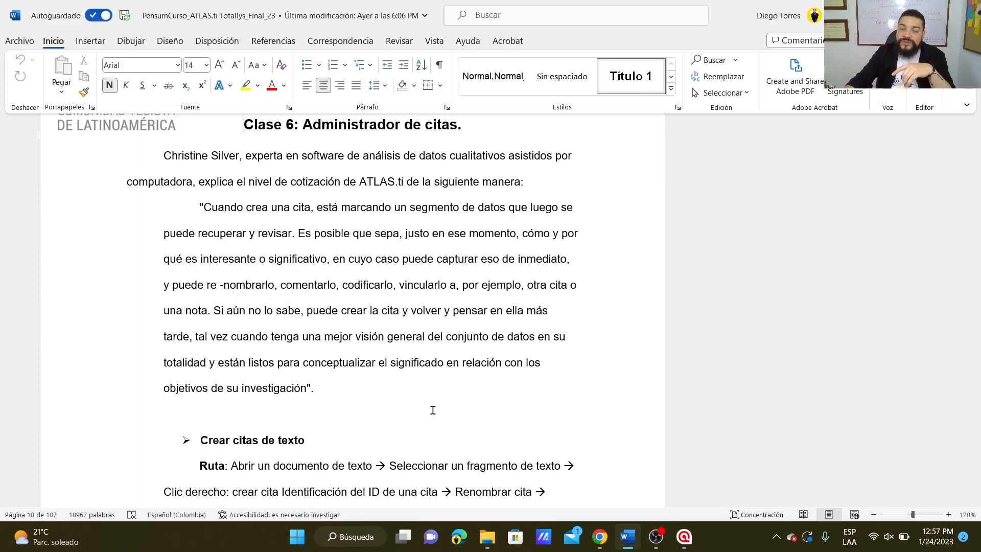
click(329, 394)
drag(327, 393, 195, 216)
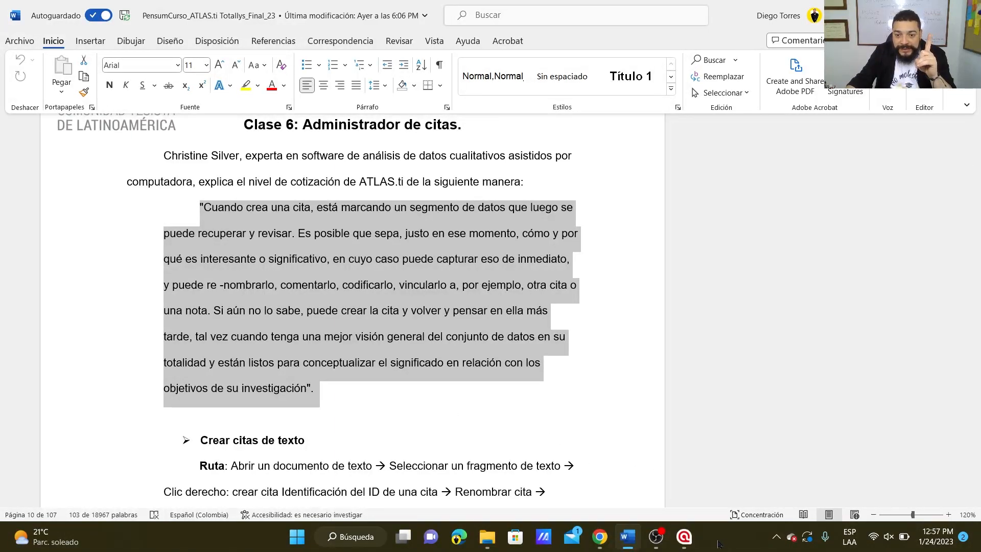
Switch back to ATLAS.ti, look through the codes available for assignment to quotation 1:50, and close the list without assigning any.
click(686, 537)
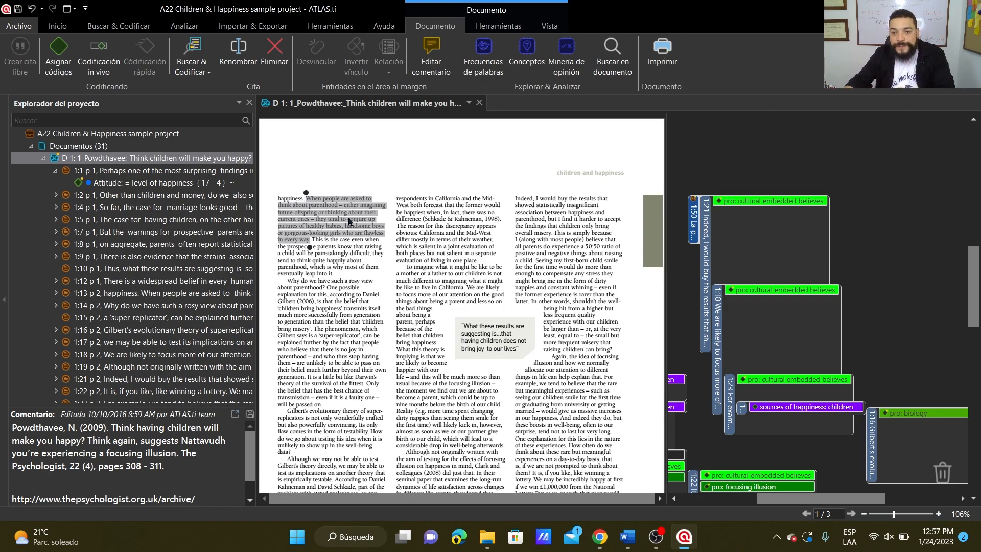
click(703, 225)
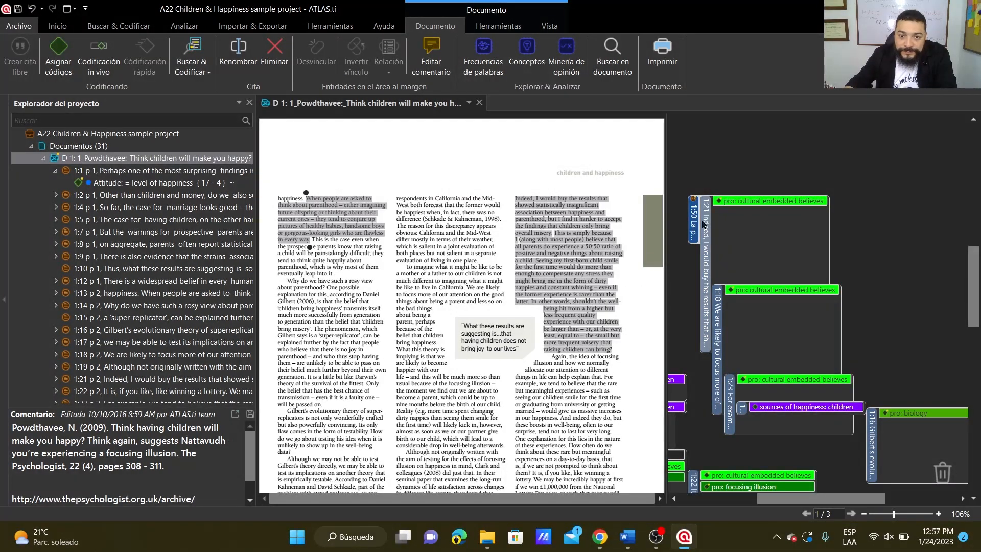
right_click(696, 221)
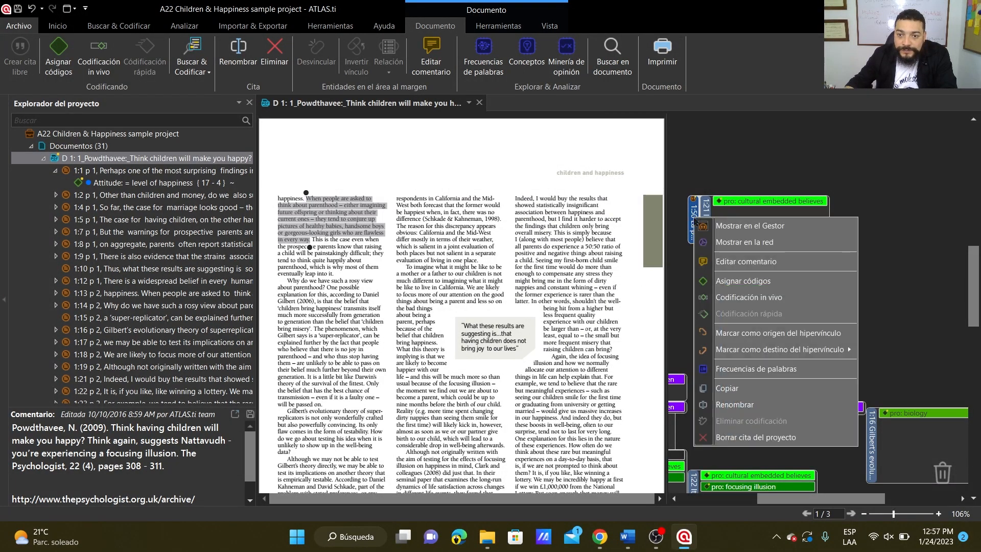
click(729, 283)
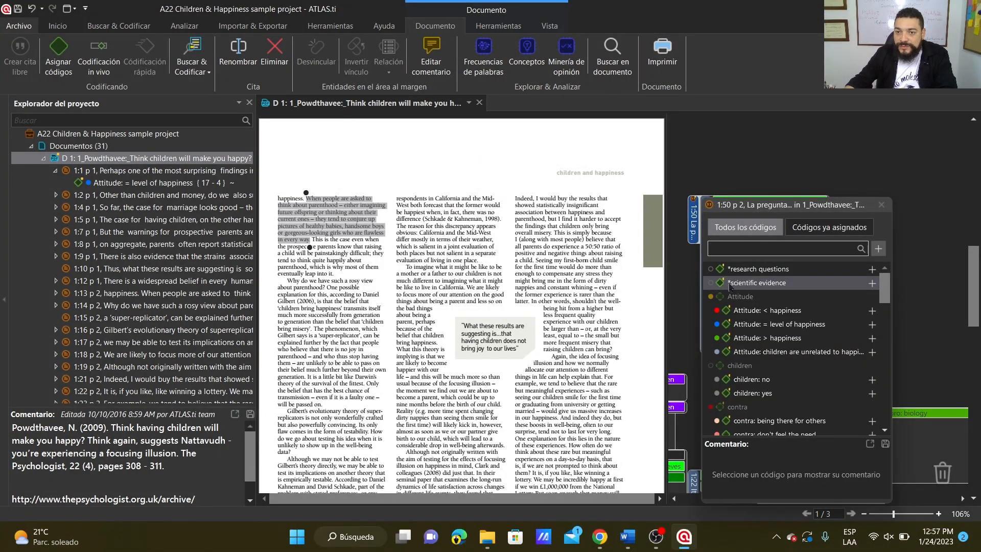
scroll(786, 366, down, 10)
scroll(785, 366, up, 10)
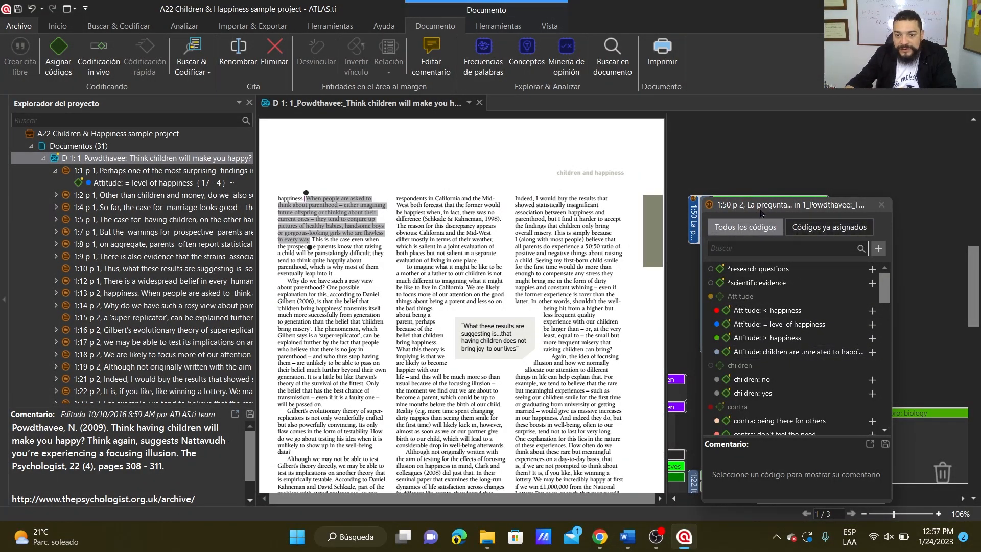
scroll(784, 358, down, 10)
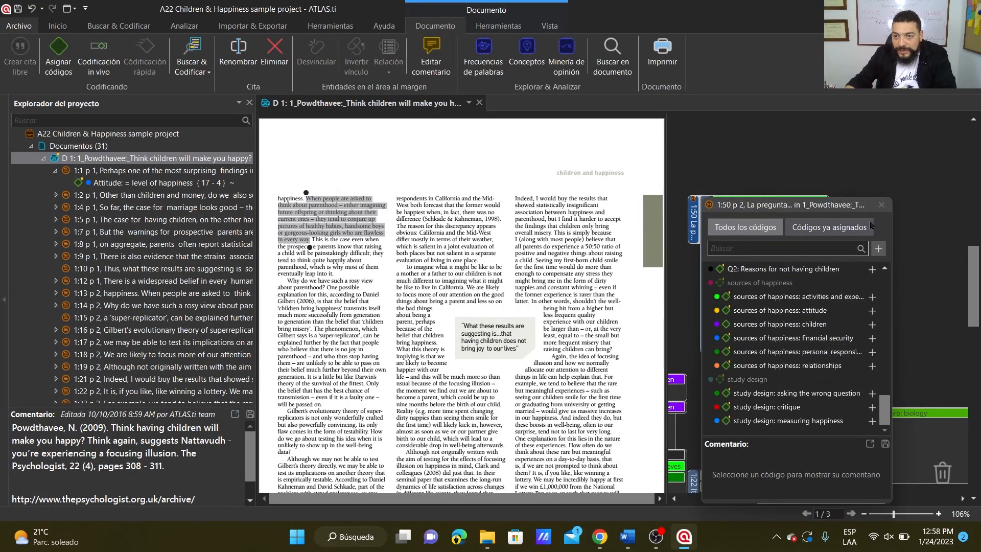
click(881, 205)
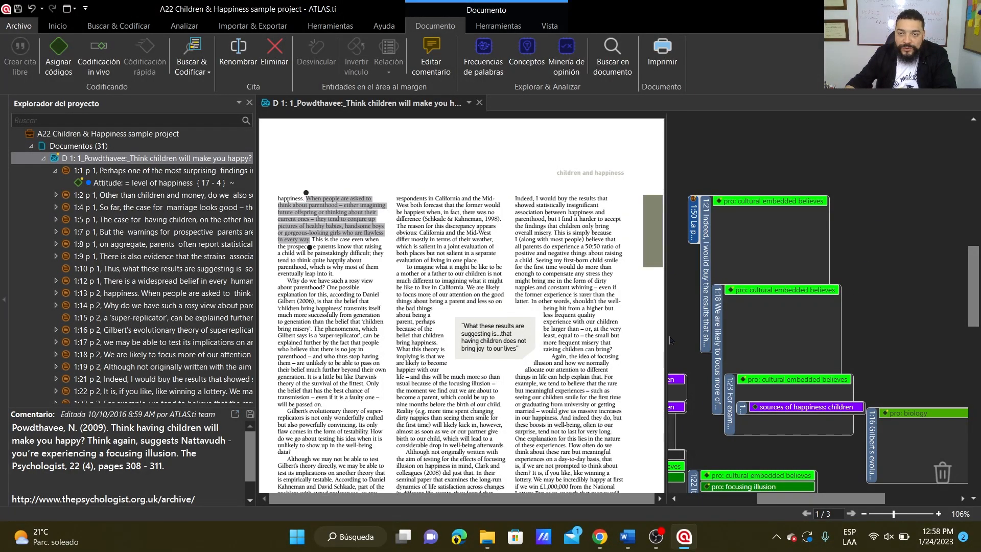
Hyperlink quotation 1:50 "La pregunta..." as source to quotation 1:22 as target with the "contradicts" relation, and open the link from 1:22.
right_click(694, 221)
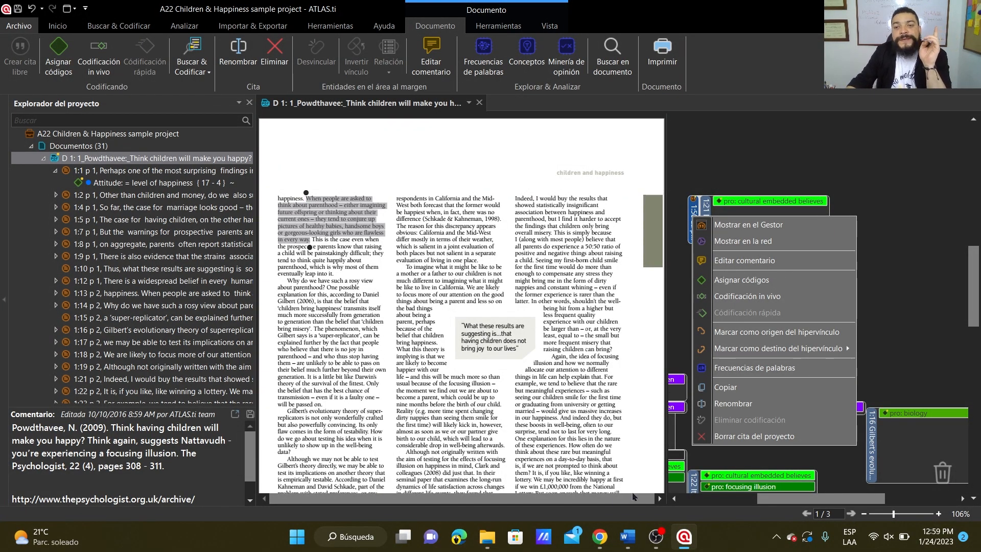
click(764, 333)
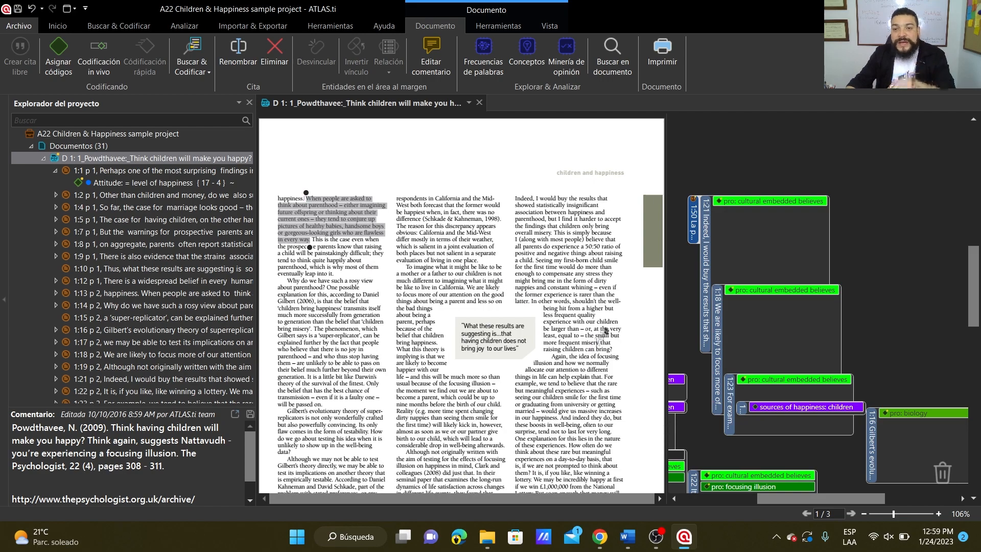
scroll(593, 368, down, 2)
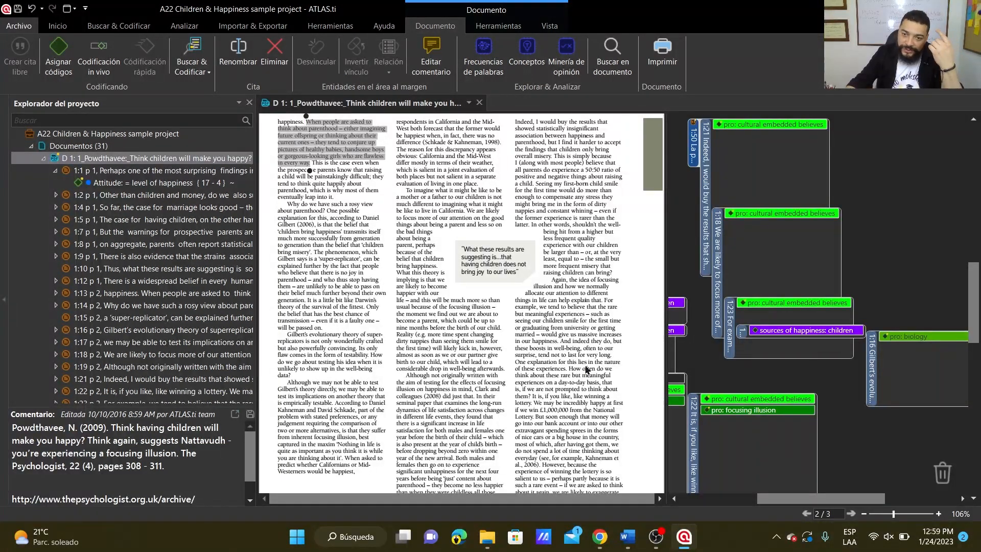
click(692, 443)
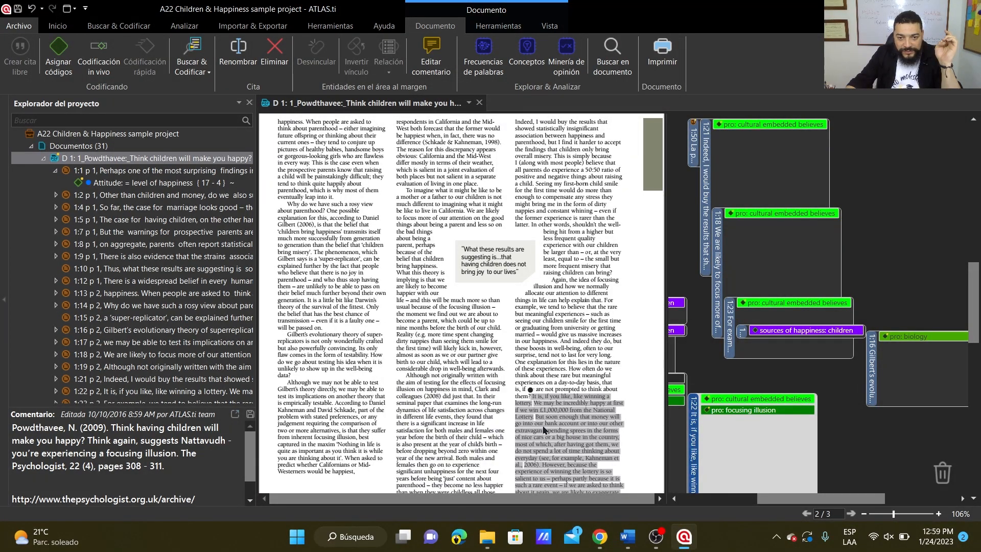
right_click(694, 424)
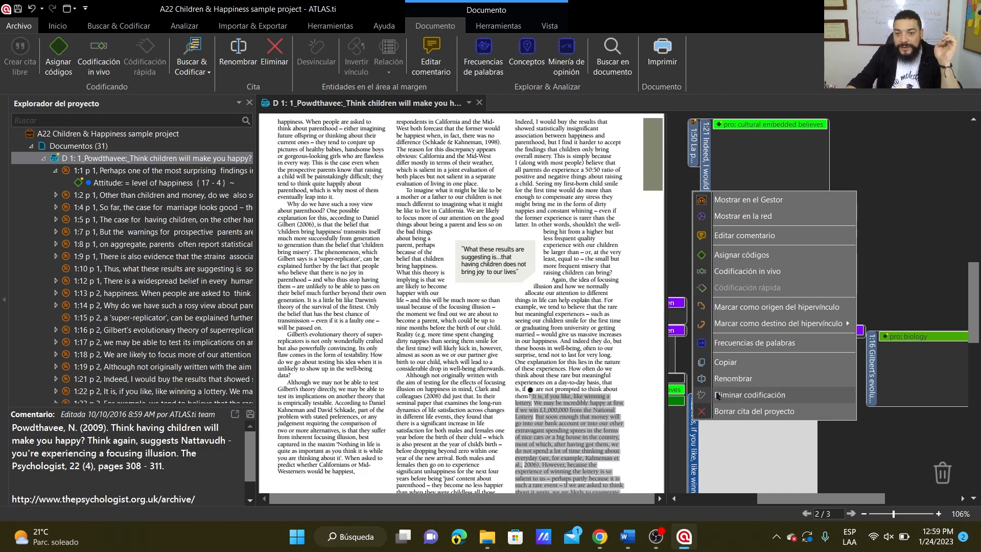
mouse_move(729, 326)
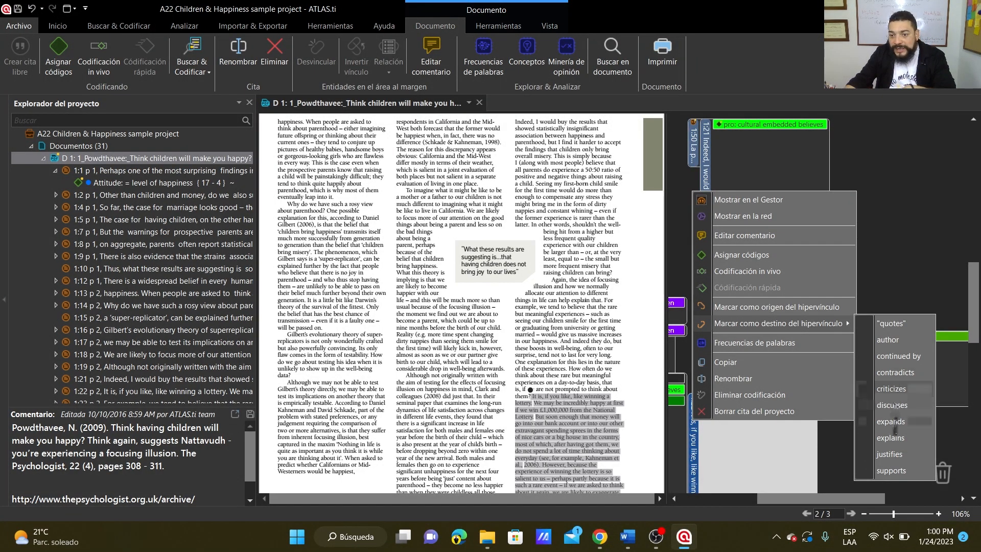
click(894, 372)
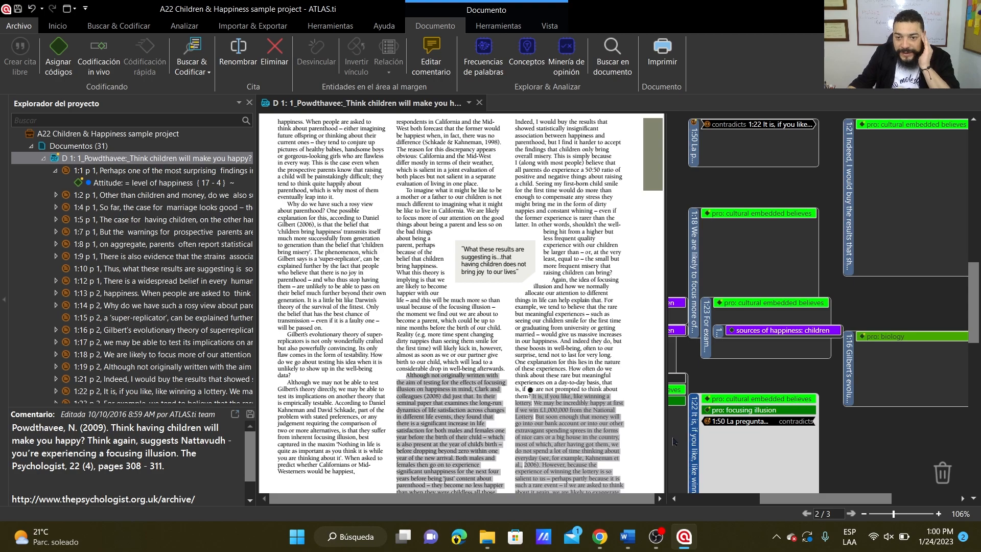
double_click(709, 425)
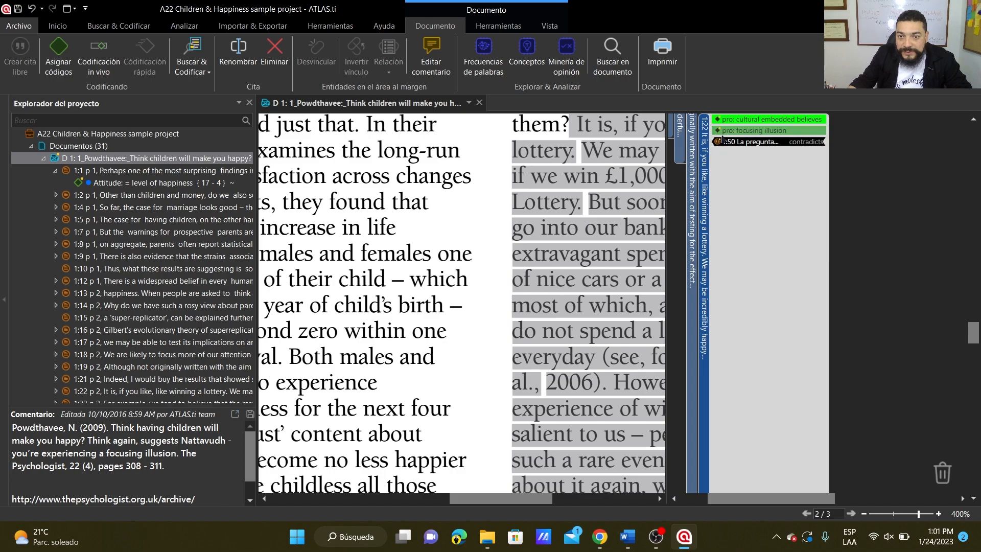
Preview hyperlinked quotation 1:50 "La pregunta..." from the margin of quotation 1:22 and go to its passage in the document.
mouse_move(718, 144)
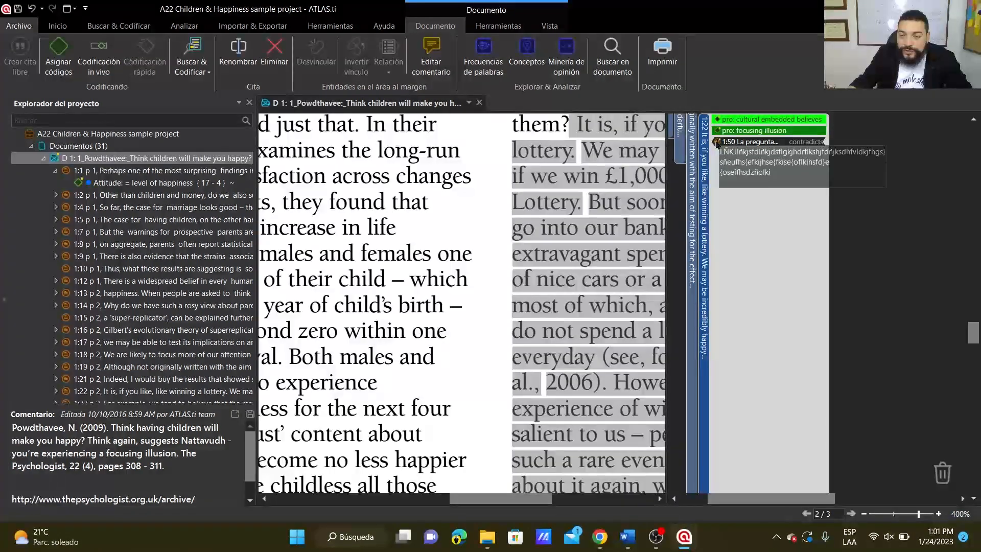
scroll(723, 162, up, 3)
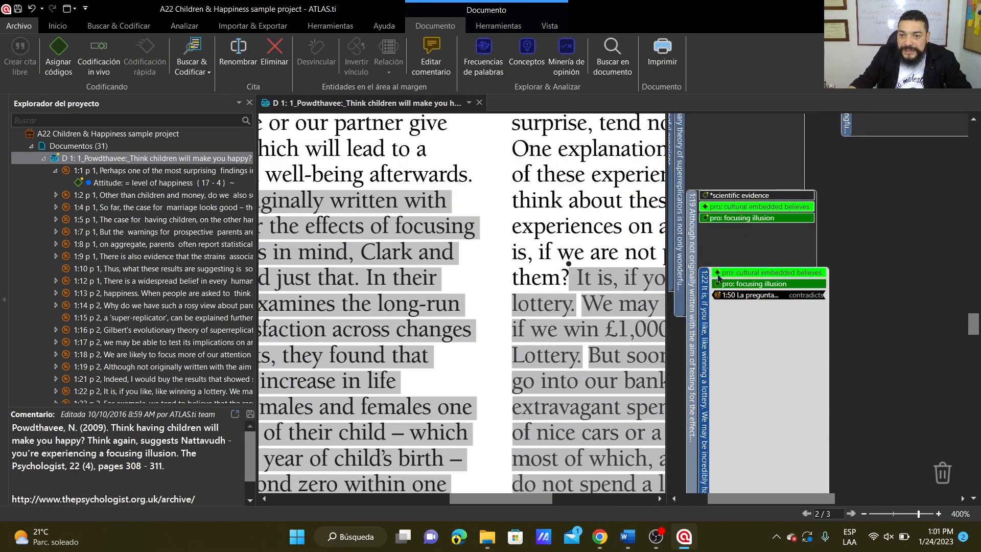
mouse_move(720, 299)
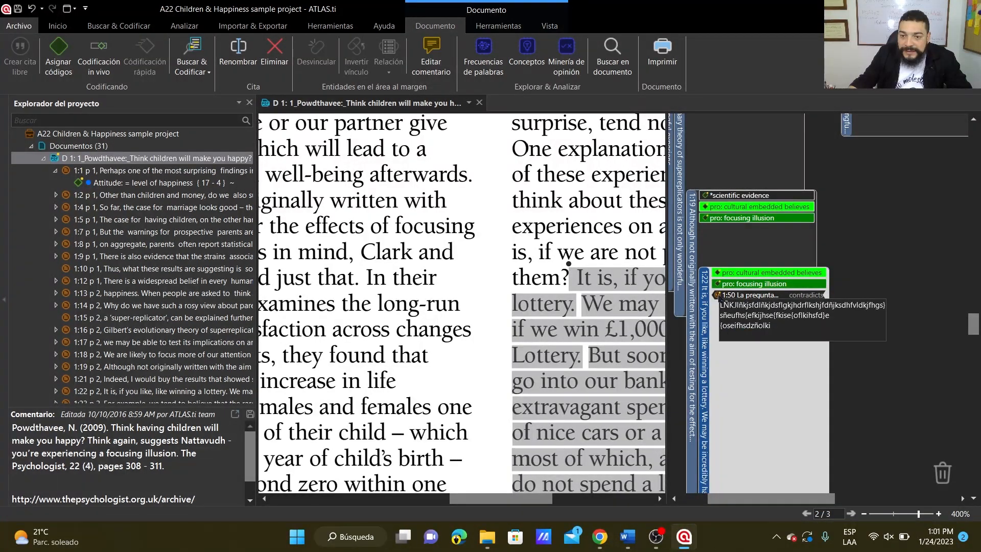
scroll(719, 298, up, 6)
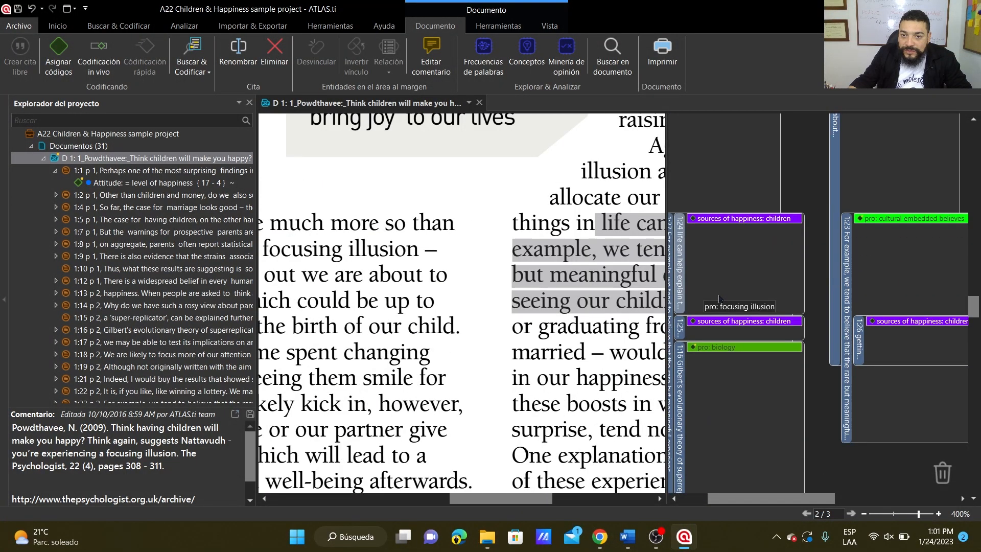
scroll(719, 299, down, 8)
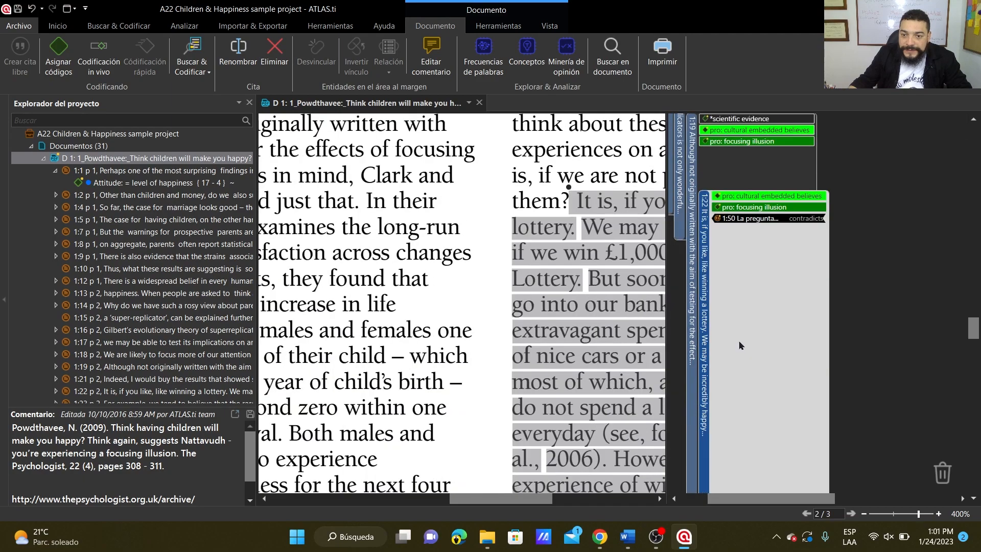
click(731, 220)
mouse_move(730, 222)
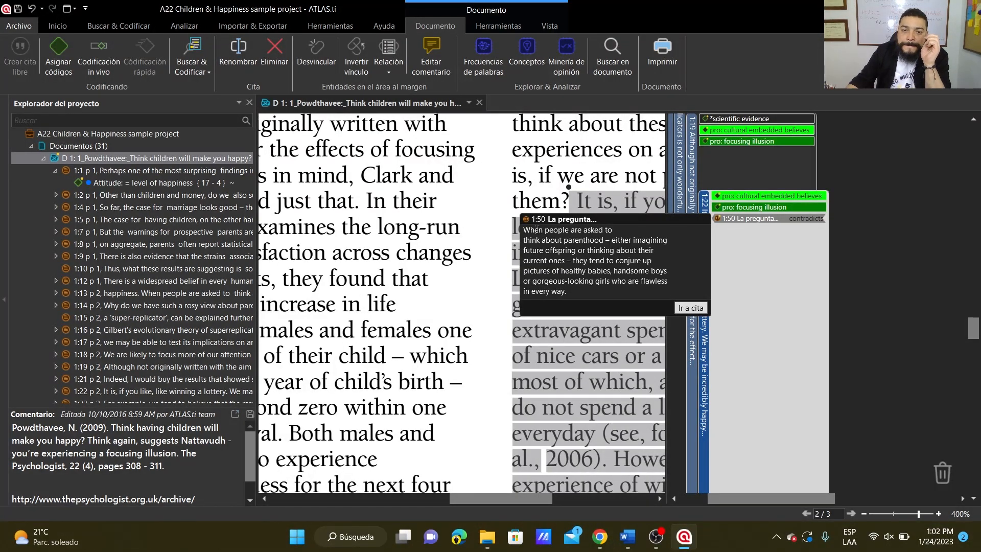
click(695, 308)
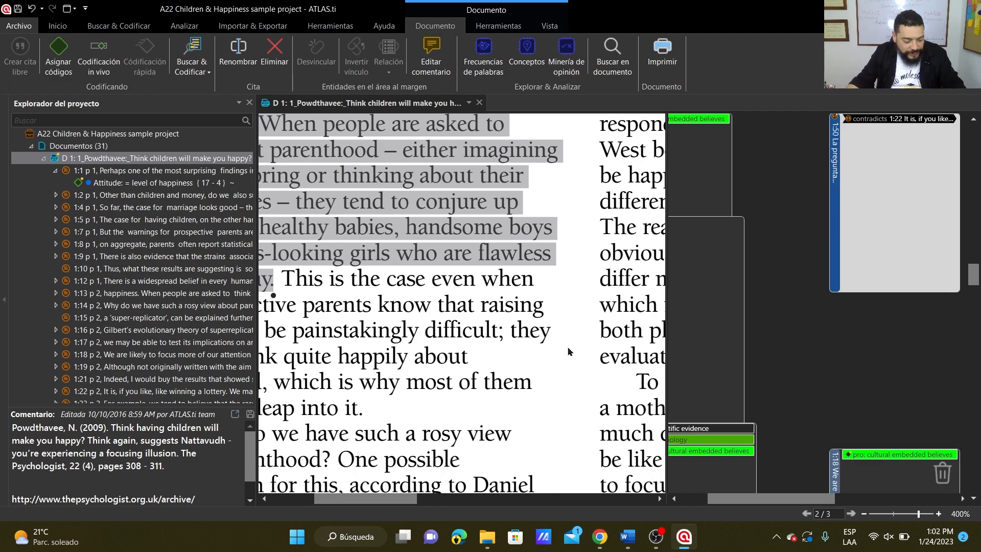
Browse document D 1 at 100% zoom, return to its first page and widen the margin area beside the text.
scroll(569, 352, down, 5)
scroll(547, 351, up, 2)
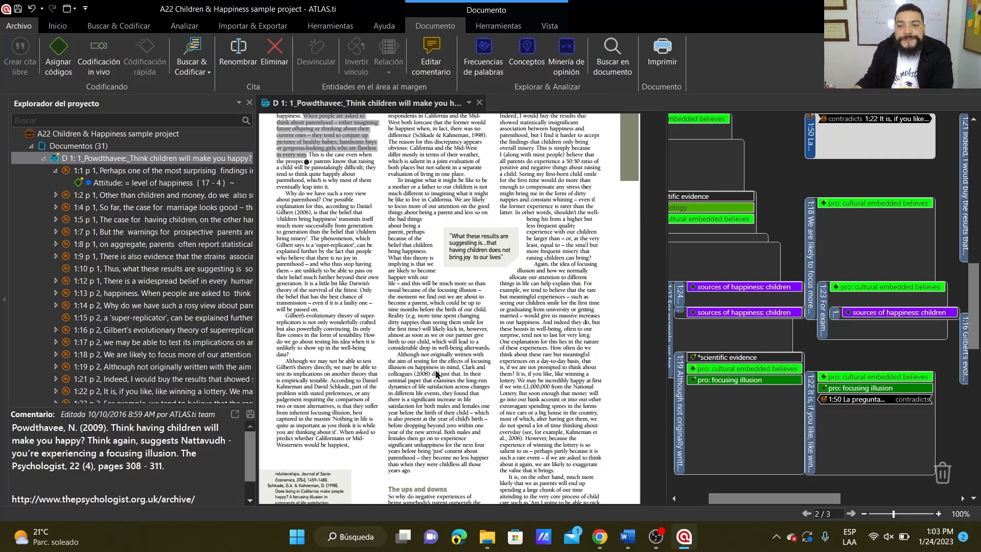
scroll(511, 322, down, 4)
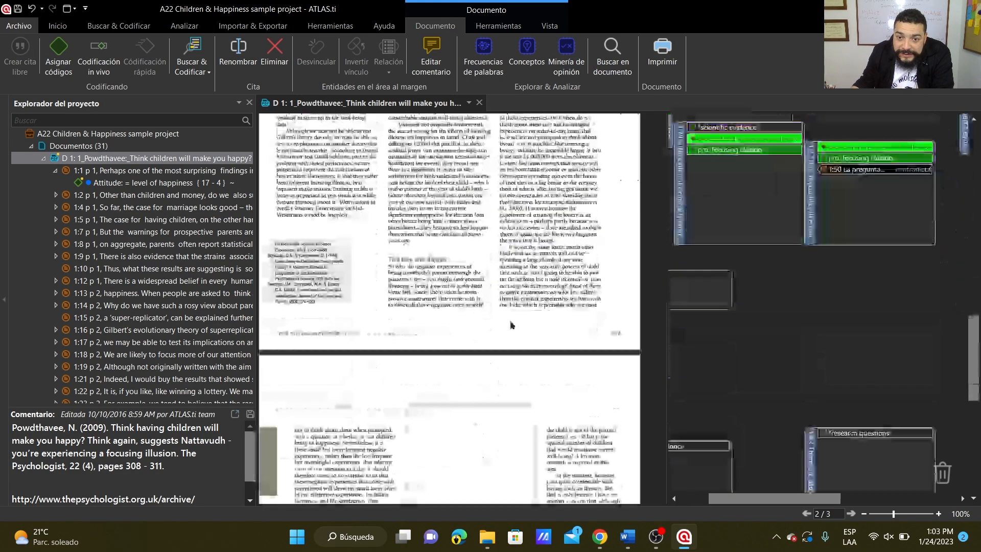
scroll(515, 335, down, 6)
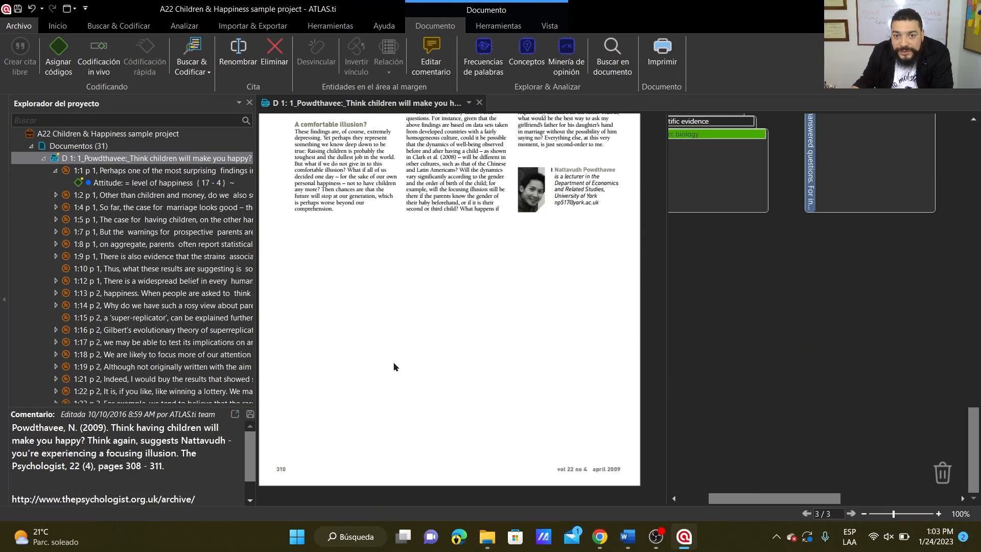
scroll(750, 335, up, 5)
scroll(750, 335, up, 10)
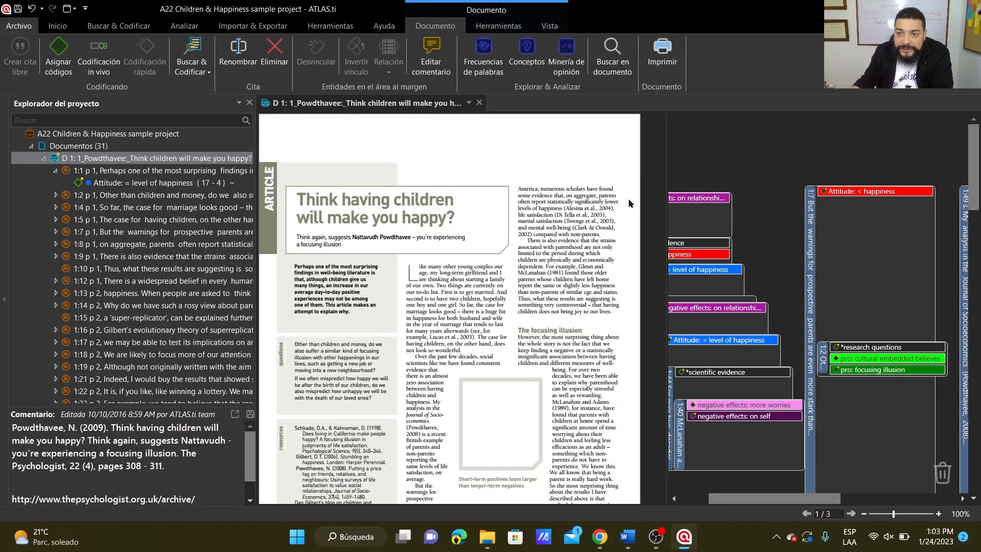
drag(666, 160, 623, 184)
Collapse the Documents branch of the project explorer and open the Quotation Manager (Administrador de citas) as a maximized floating window.
click(31, 146)
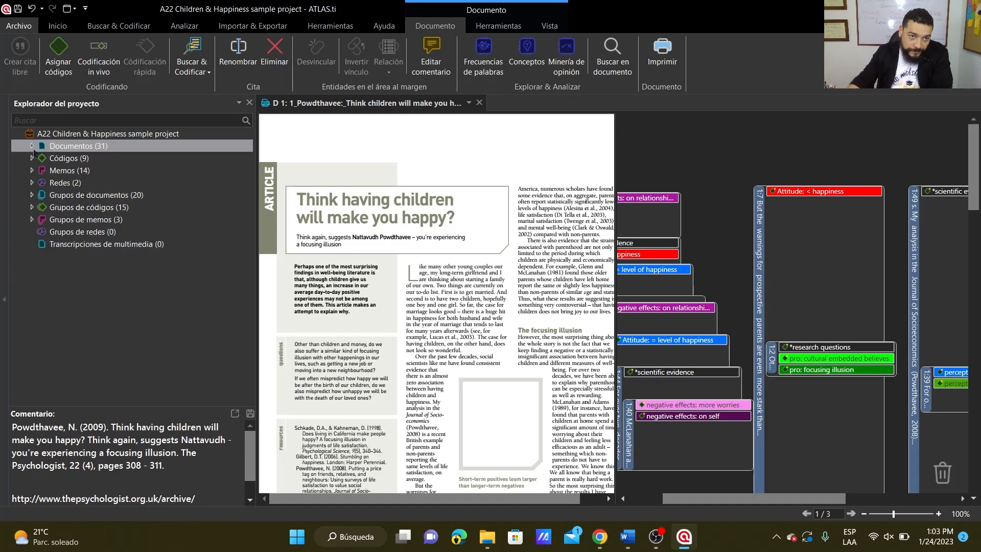
click(58, 26)
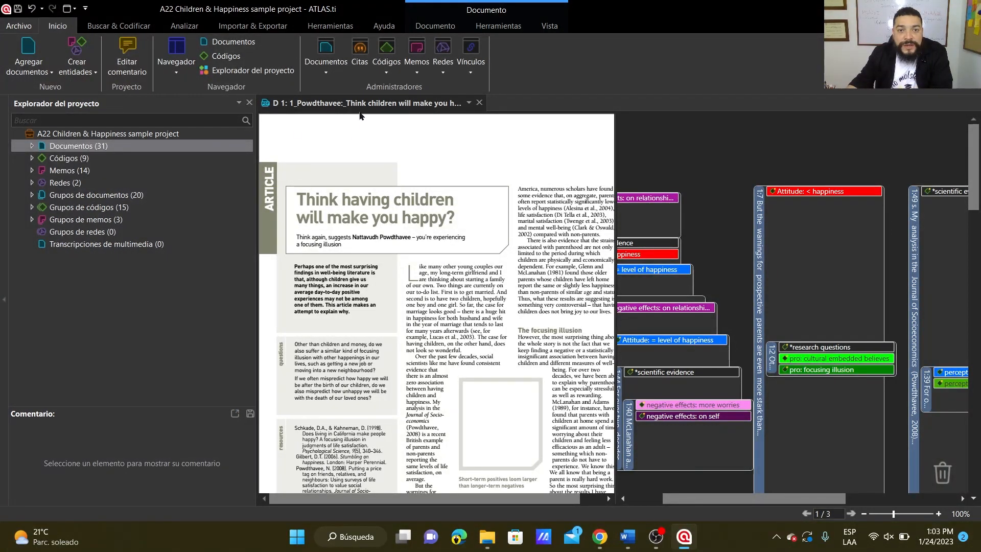
click(361, 51)
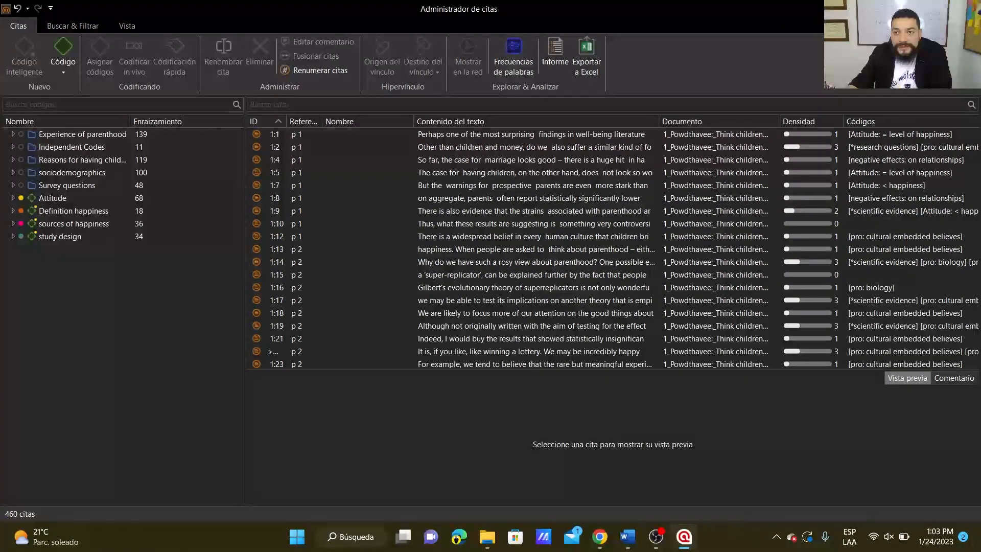
click(880, 8)
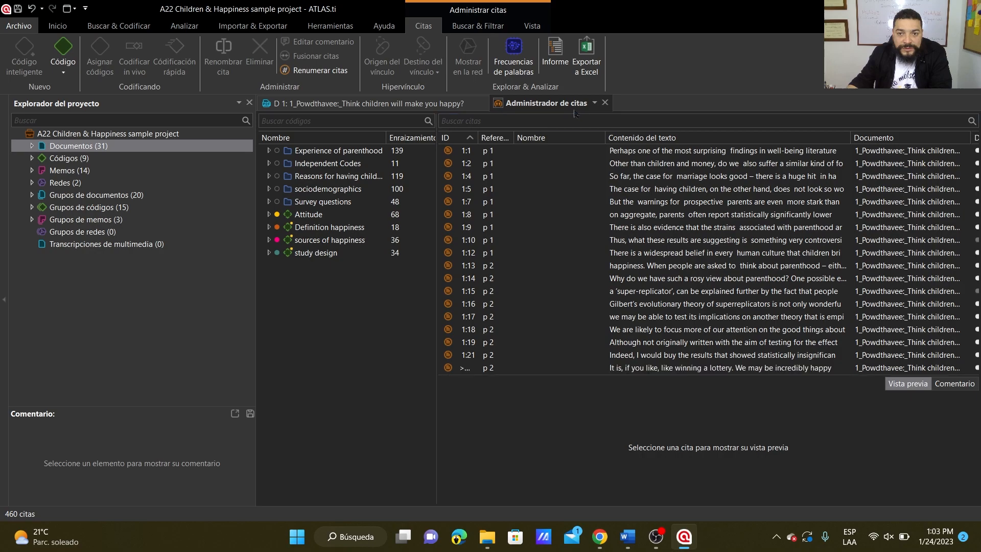
click(594, 103)
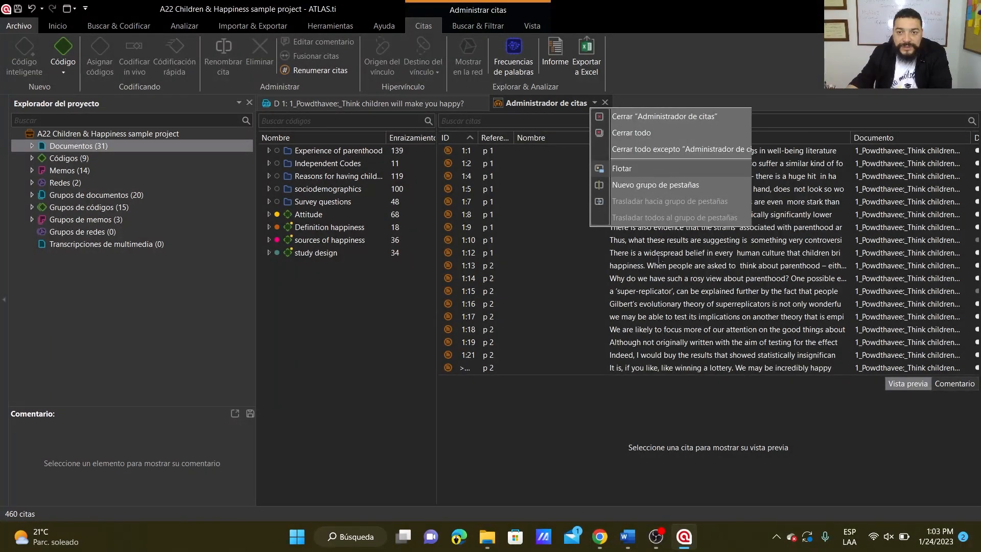
click(622, 169)
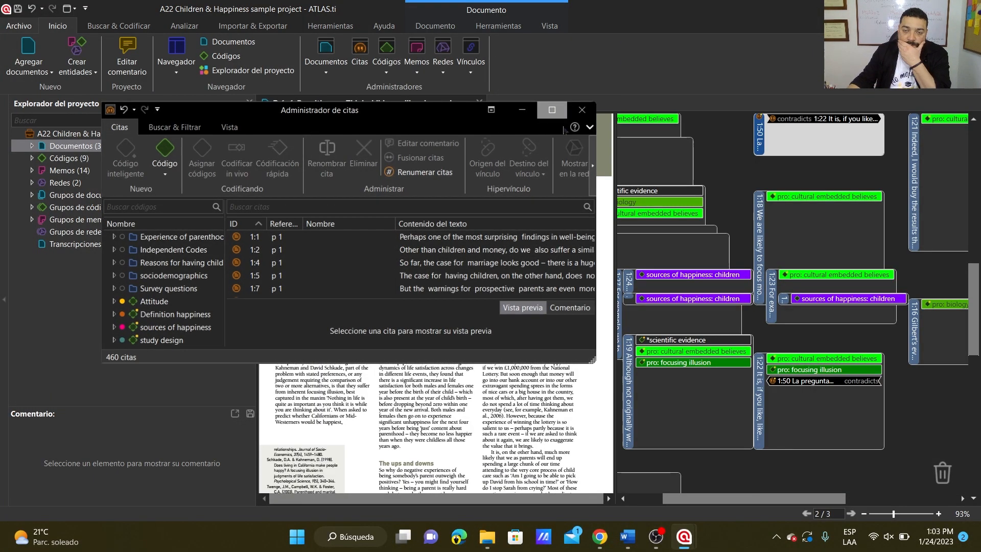
click(552, 110)
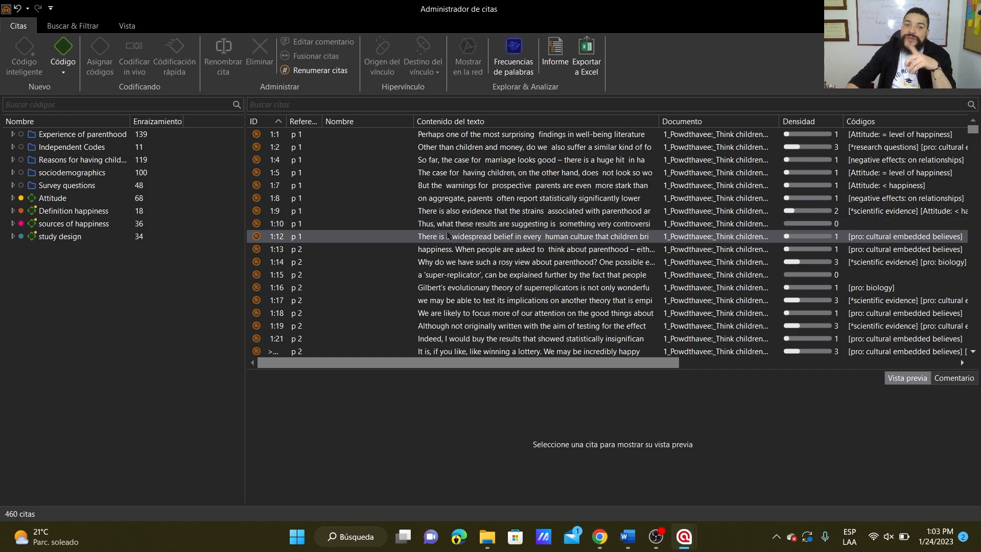
Look over the start of the quotation list and select quotation 1:1 to preview its text and code.
scroll(453, 227, down, 20)
scroll(412, 238, up, 20)
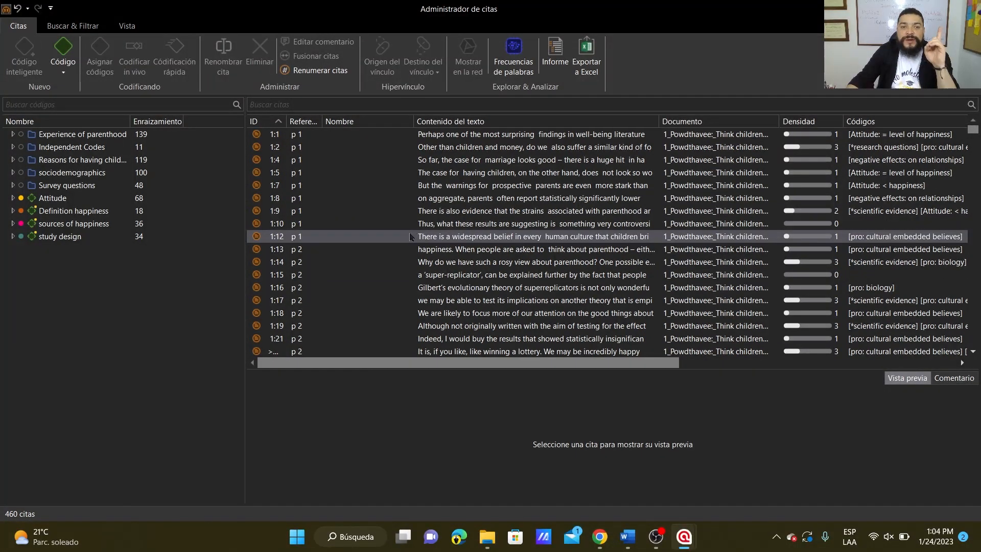
click(260, 135)
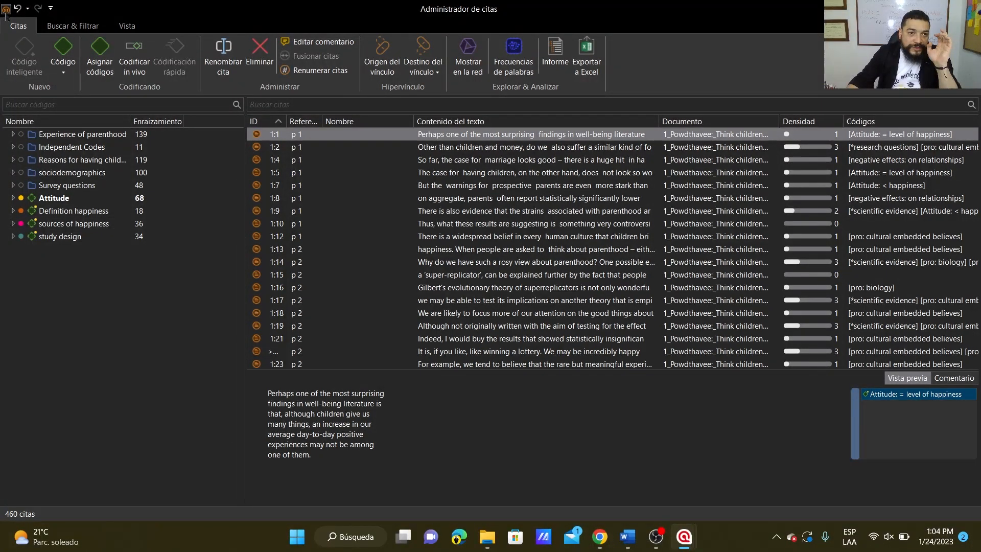
Undo and redo the creation of the hyperlink, and look over the history of actions that can be undone.
click(21, 12)
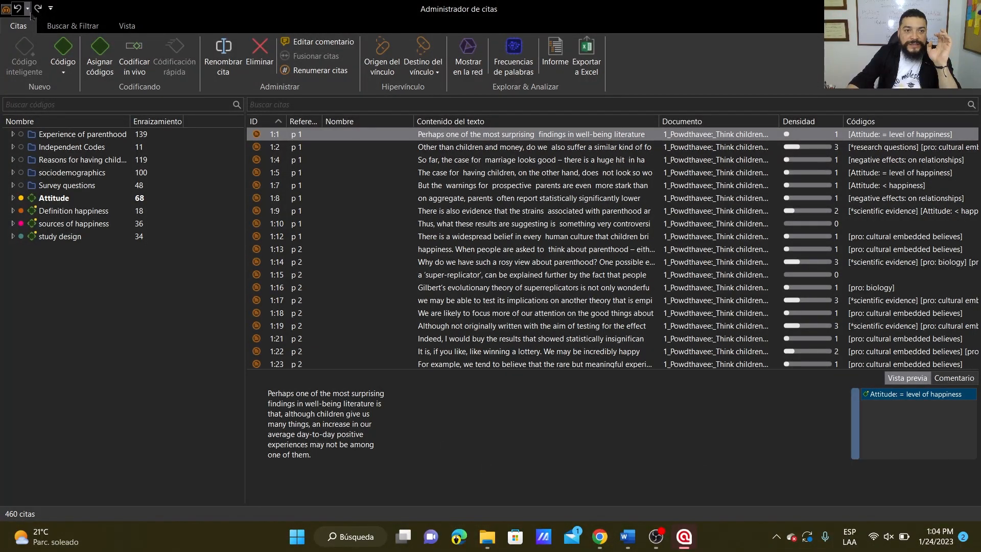
click(37, 8)
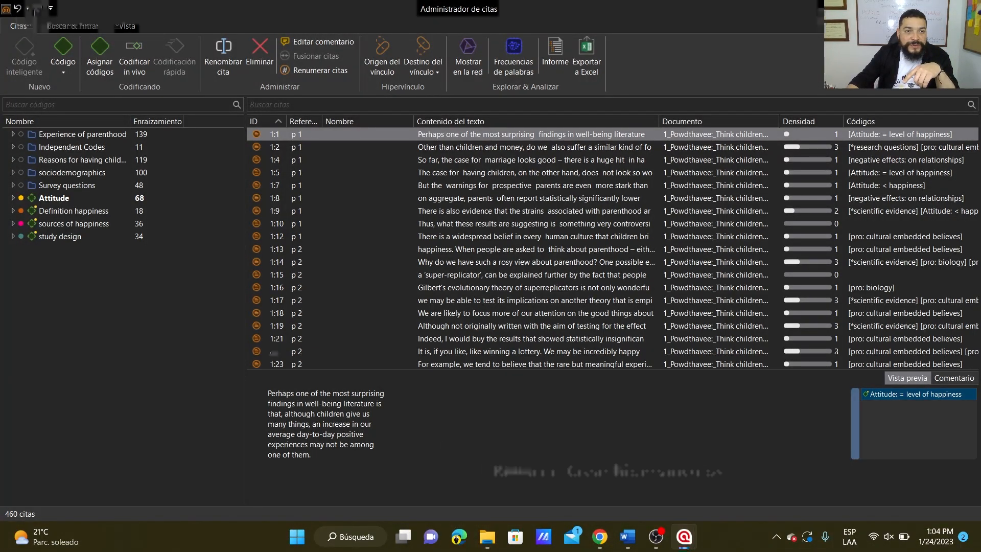
click(51, 9)
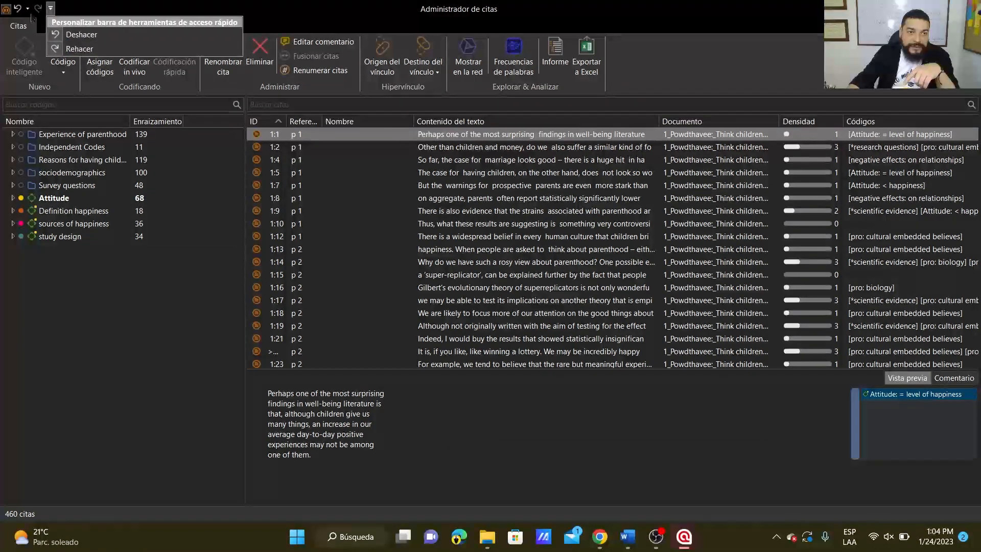
click(28, 9)
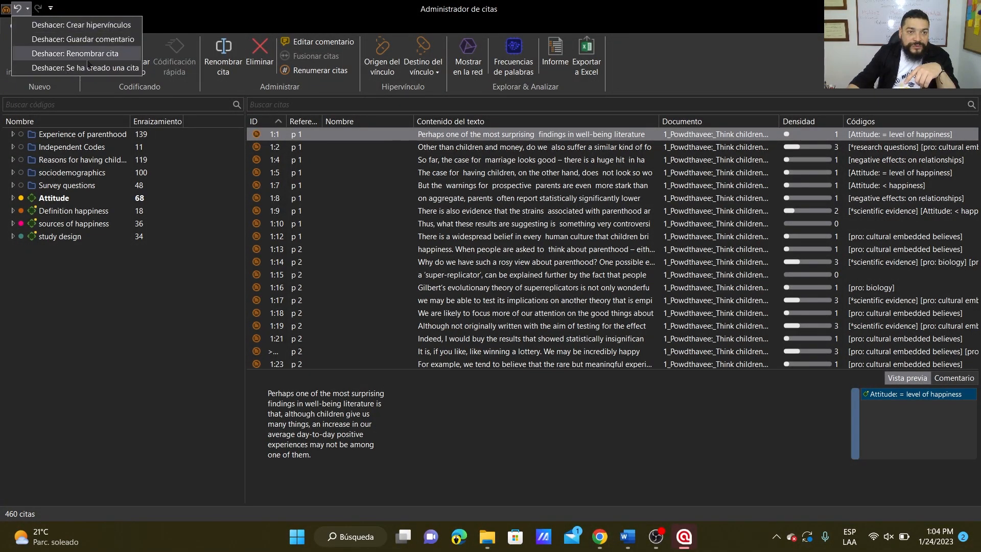
click(40, 290)
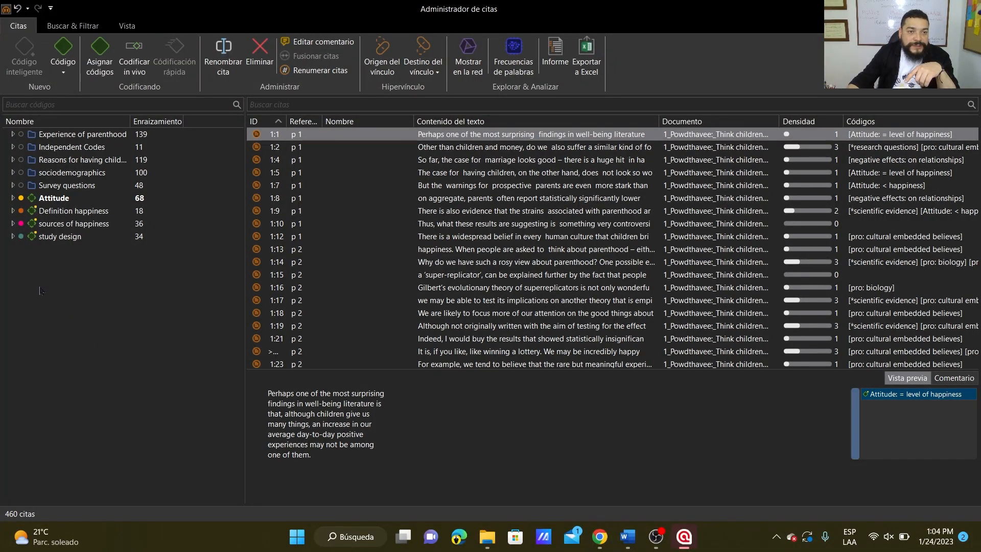
Examine the codes under "negative effects" and "perception" in the "Experience of parenthood" folder, and collapse the folder again.
click(14, 134)
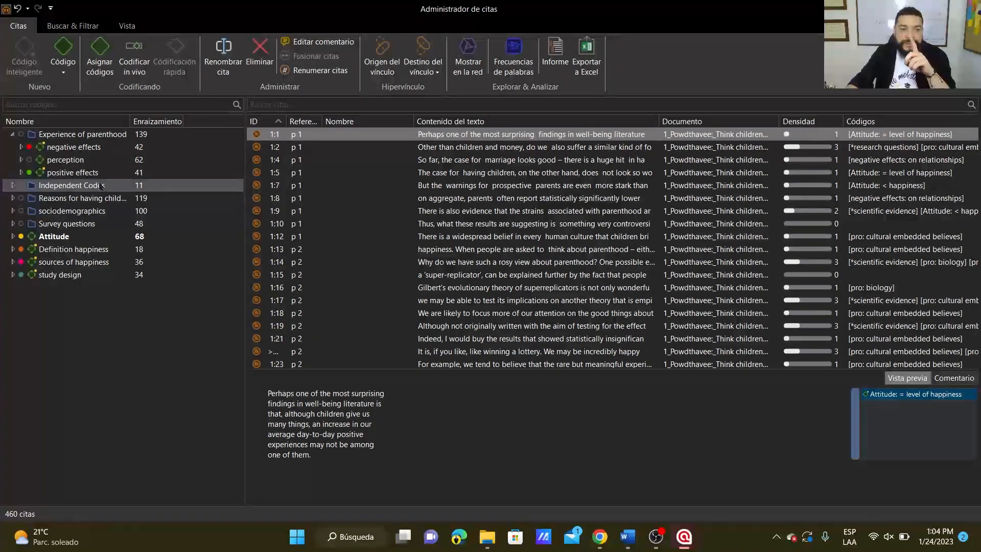
click(21, 147)
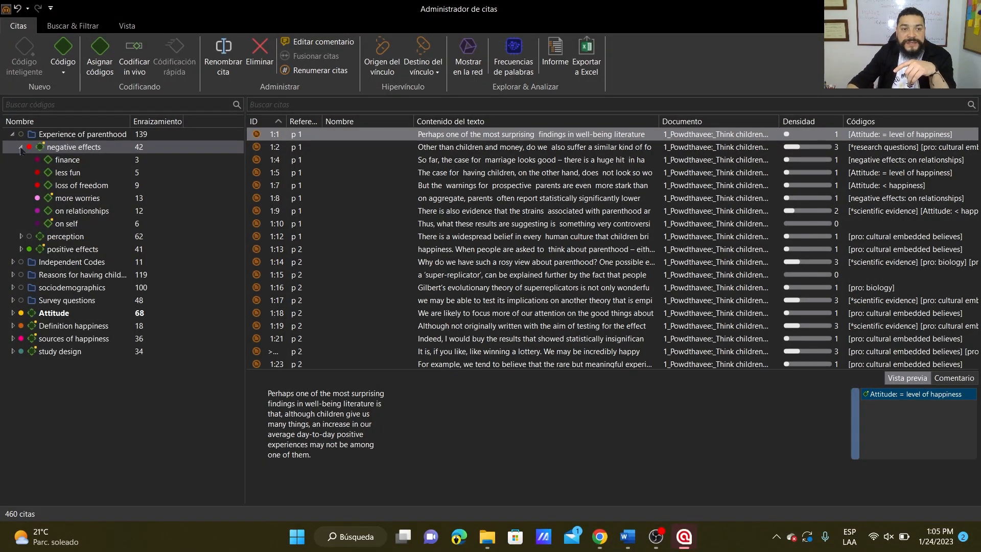
click(39, 160)
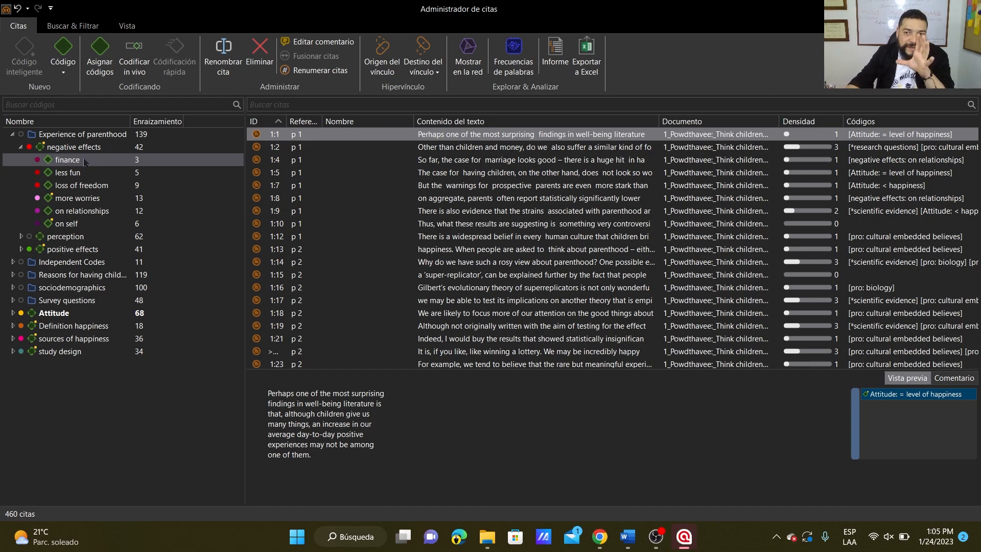
click(74, 238)
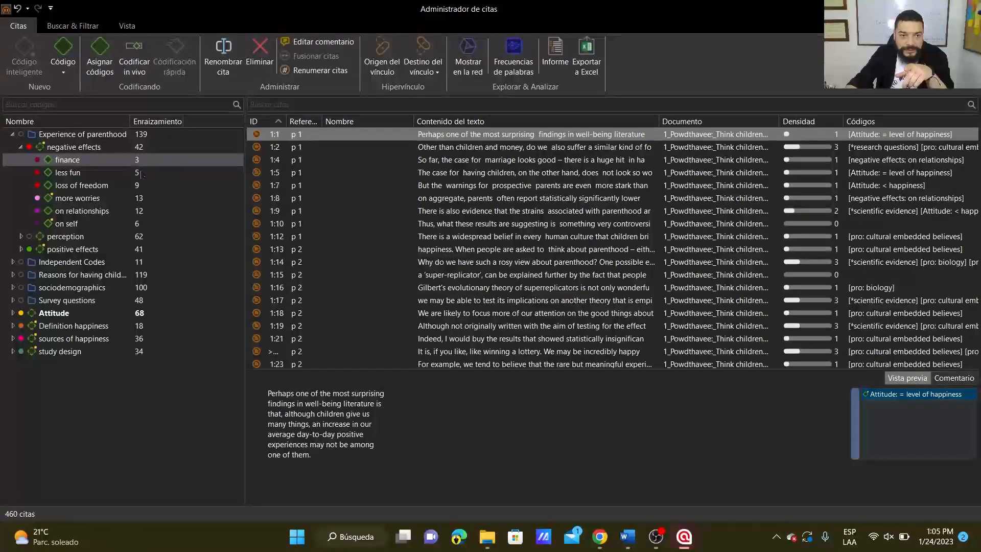
click(21, 236)
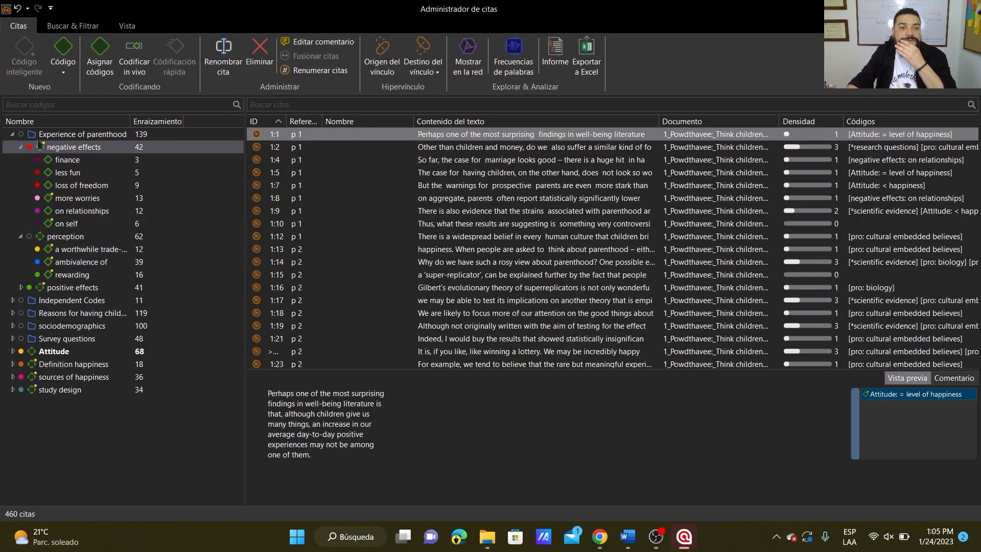
click(12, 135)
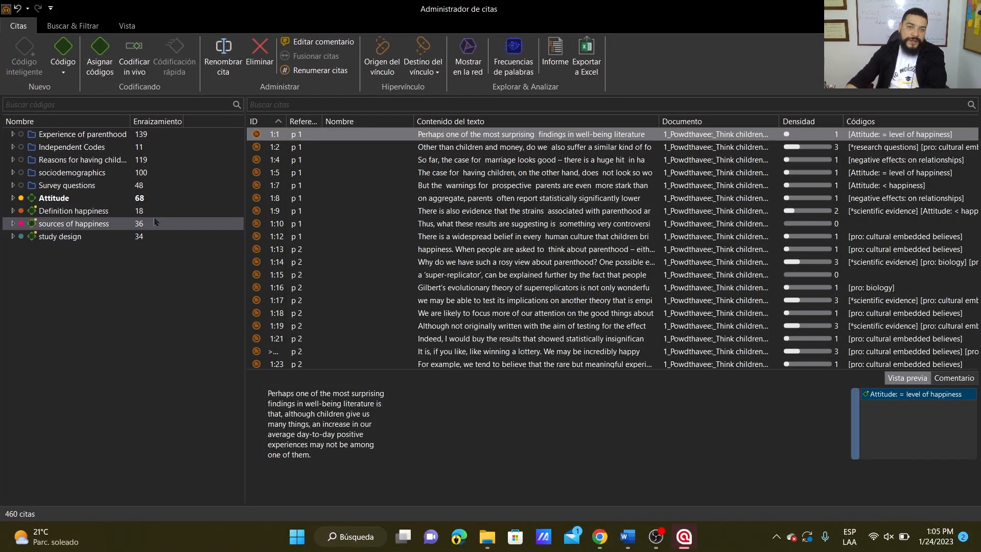
Look through the quotation list from 1:1 onward, checking the IDs and references across documents 1, 2 and 3.
click(273, 135)
scroll(274, 134, down, 10)
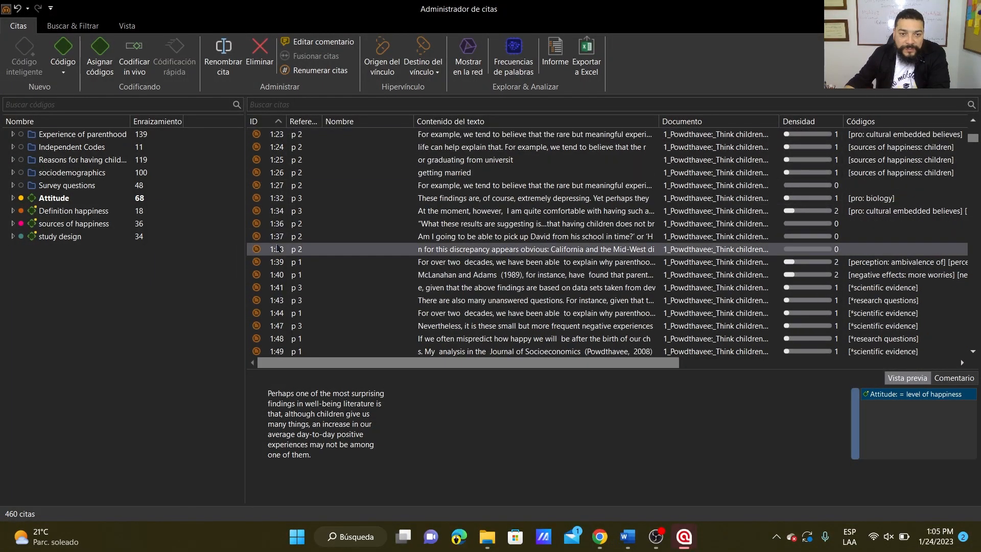
scroll(281, 294, down, 8)
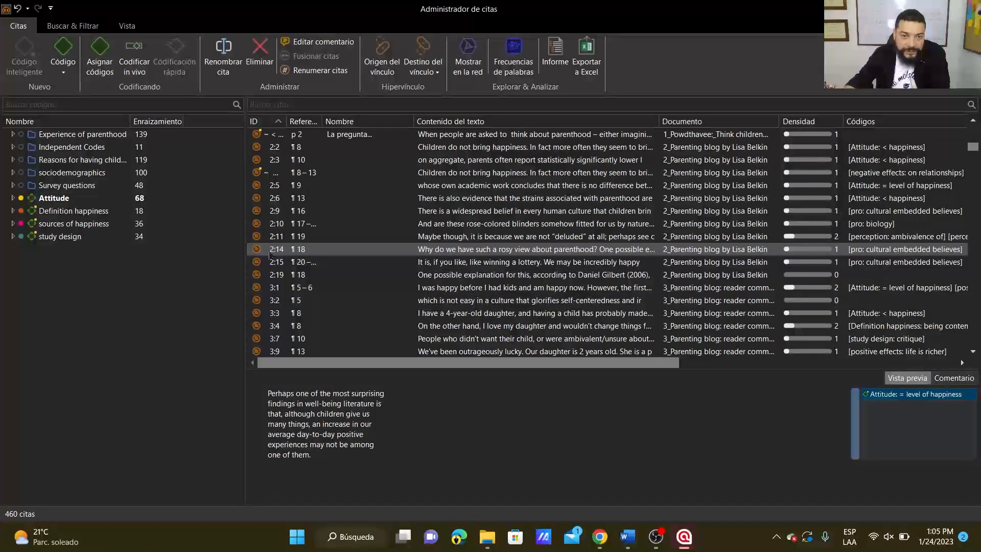
scroll(294, 301, down, 15)
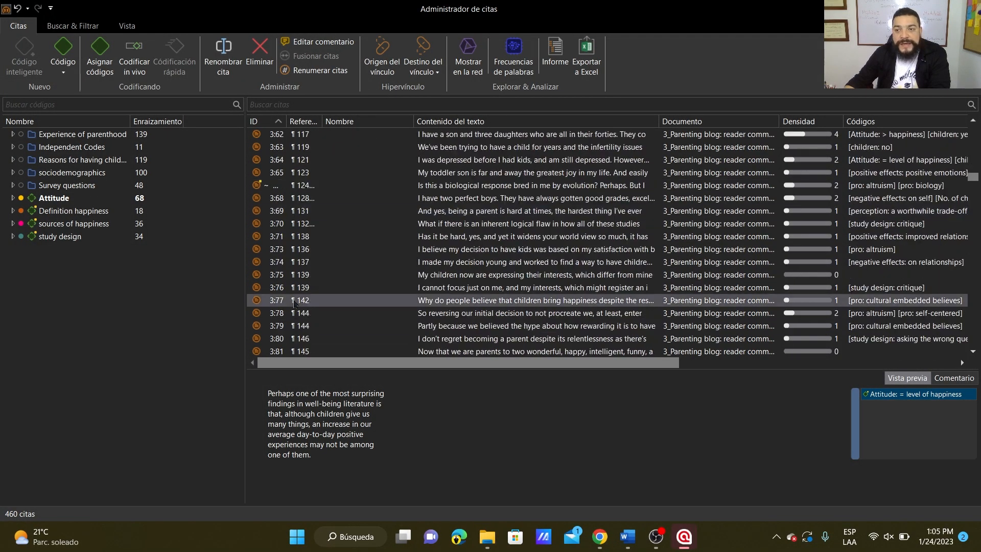
scroll(304, 301, down, 15)
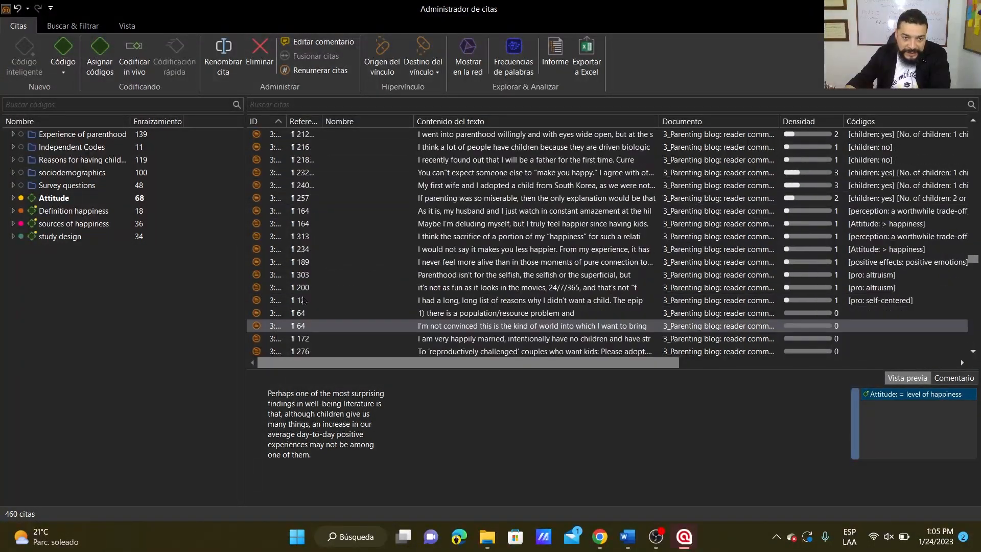
Look through the quotations of documents 1 to 3 again and narrow the text content column to make room for the codes.
scroll(304, 292, up, 12)
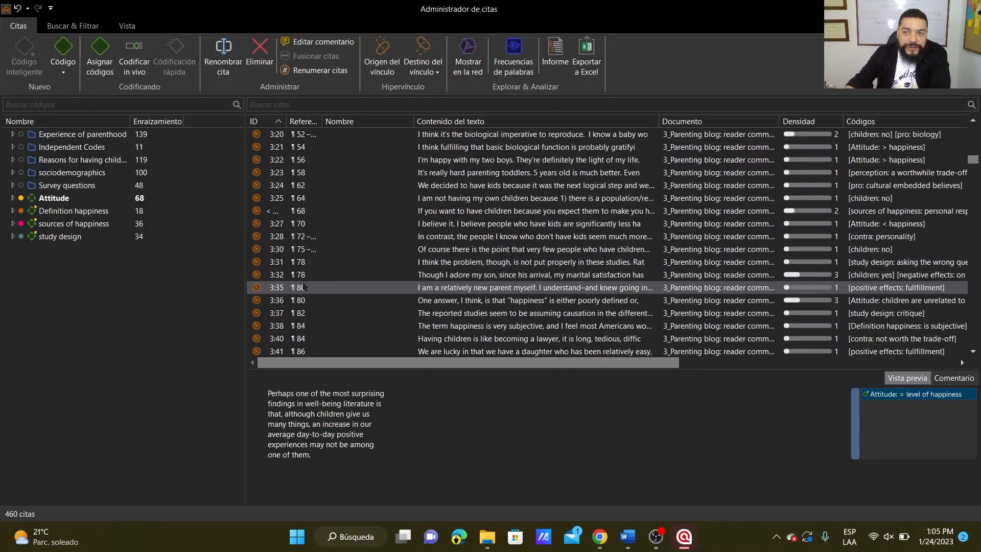
scroll(286, 214, up, 20)
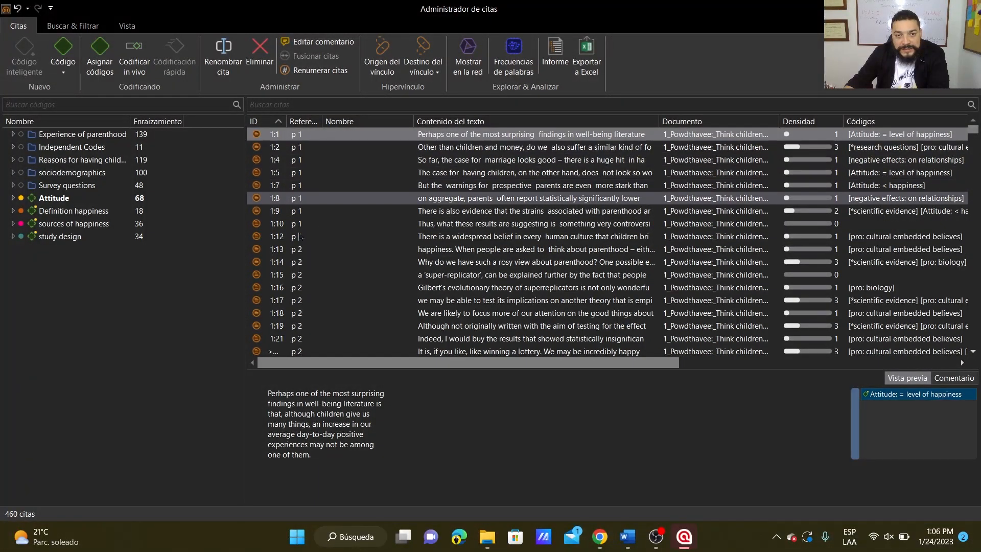
scroll(301, 230, down, 10)
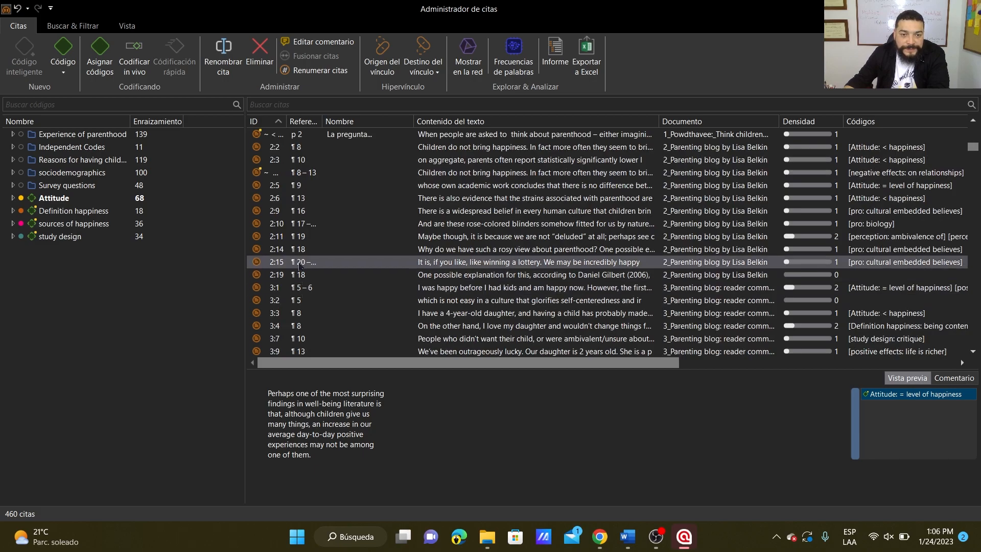
scroll(302, 263, down, 15)
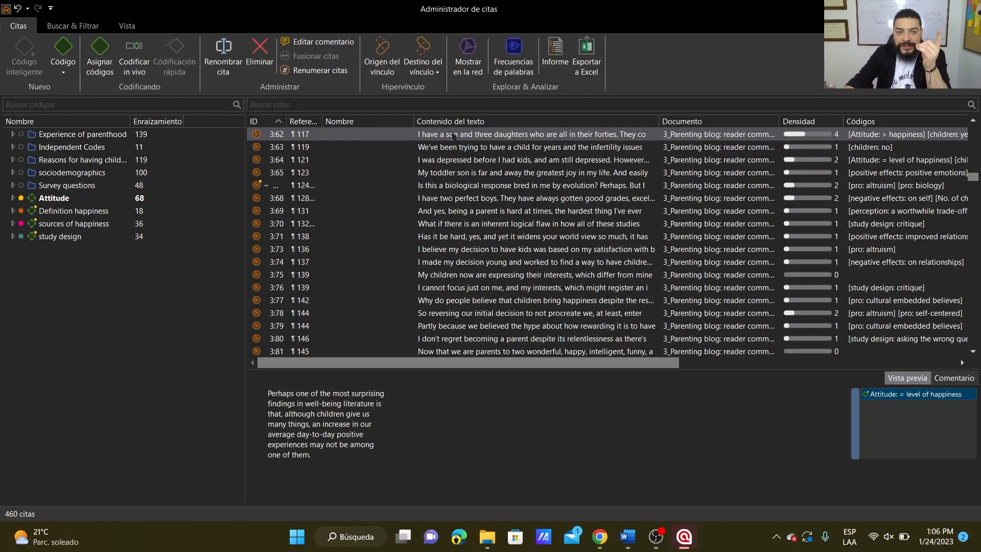
scroll(417, 195, up, 15)
scroll(416, 195, up, 10)
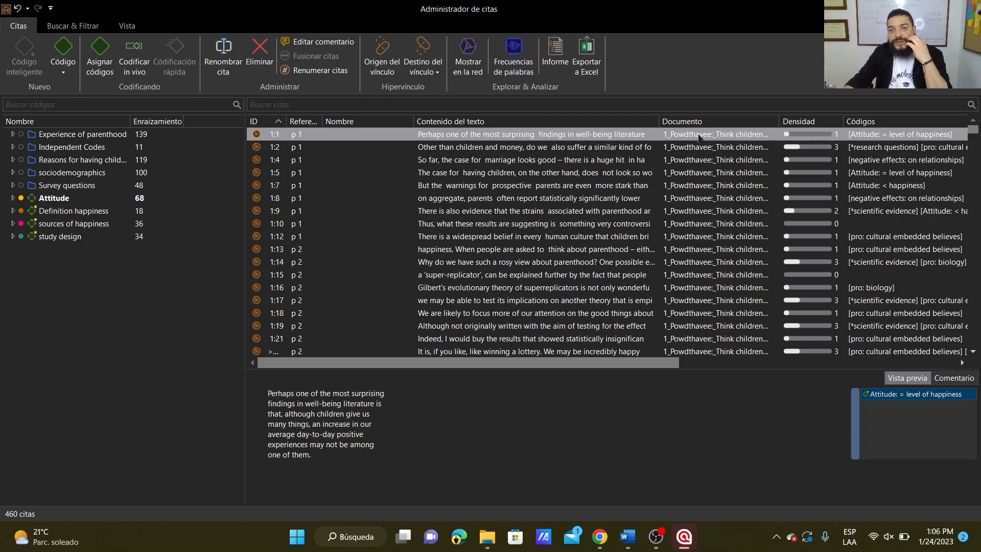
drag(659, 122, 561, 124)
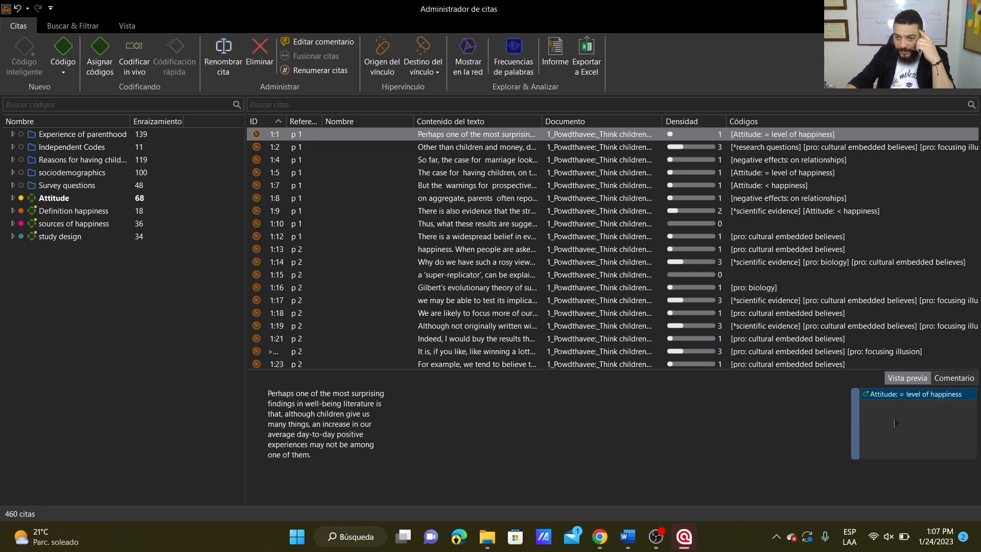
View the comment area of quotation 1:1 and return to the preview of its text.
click(958, 382)
click(345, 420)
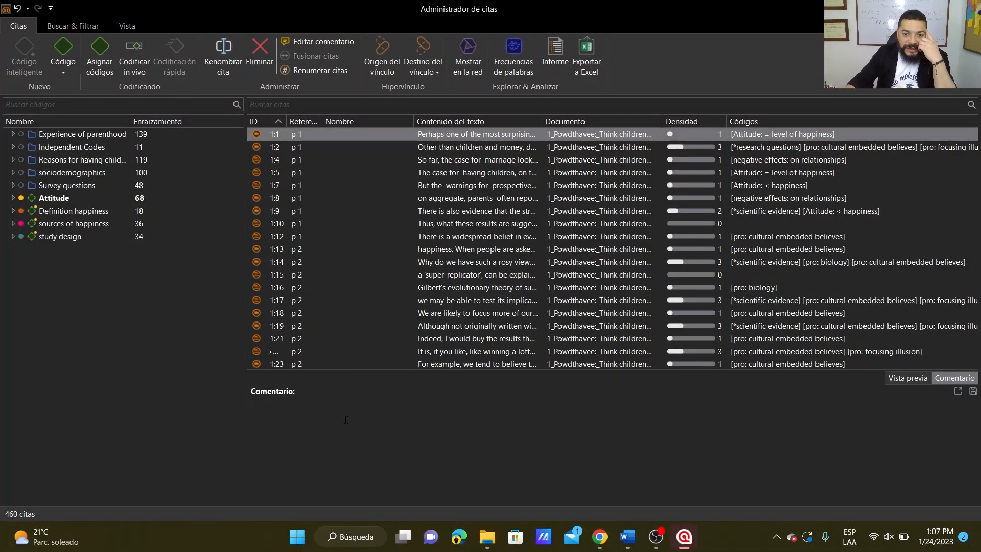
click(920, 380)
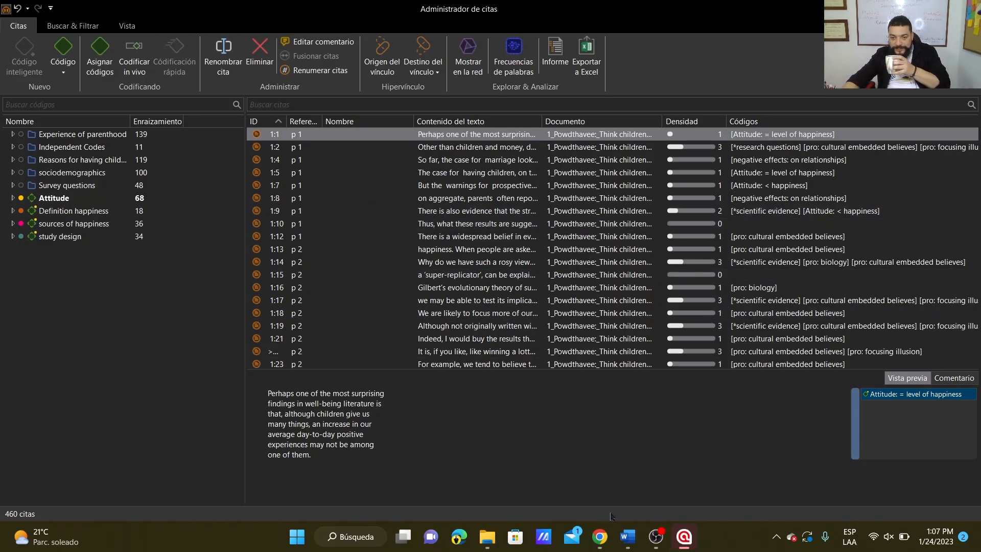
click(657, 537)
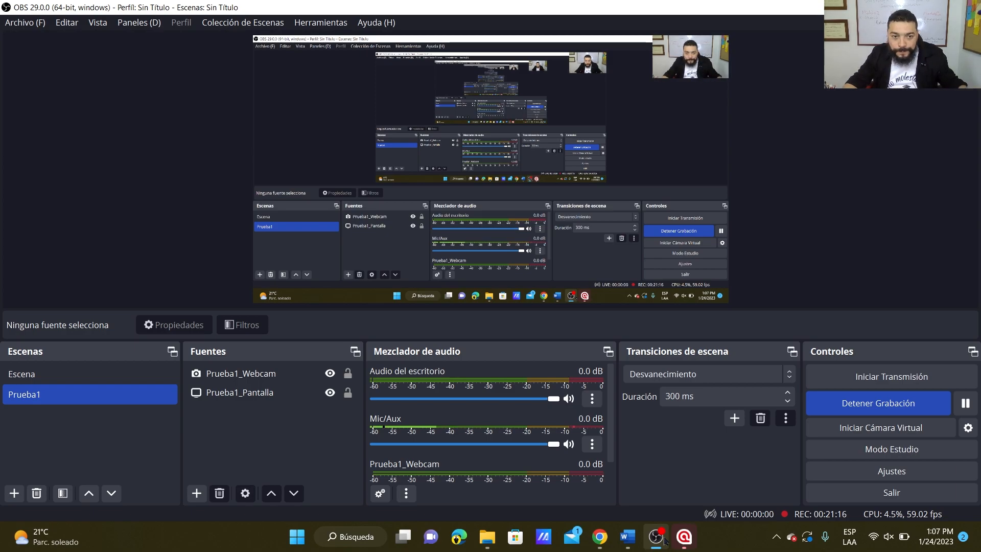
click(664, 539)
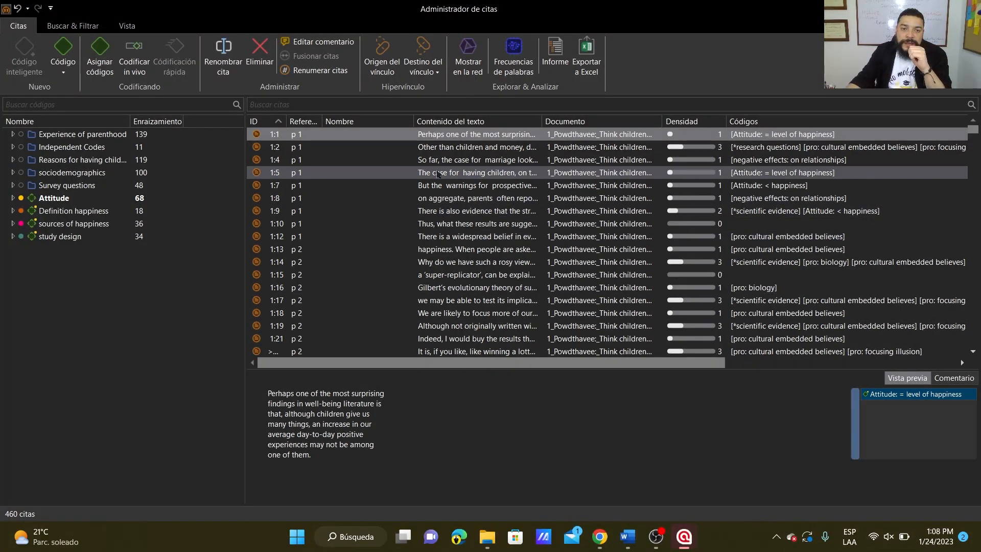
click(65, 76)
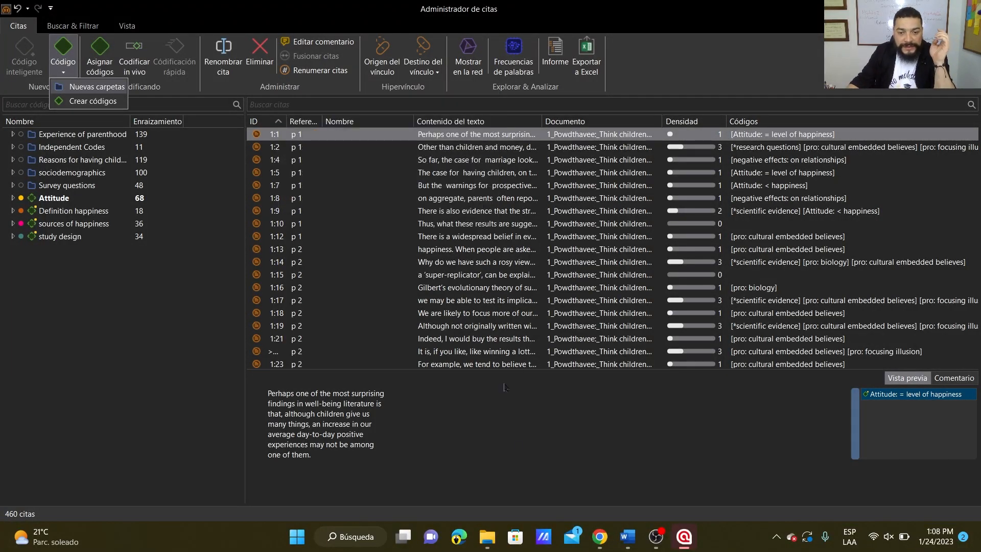
mouse_move(655, 538)
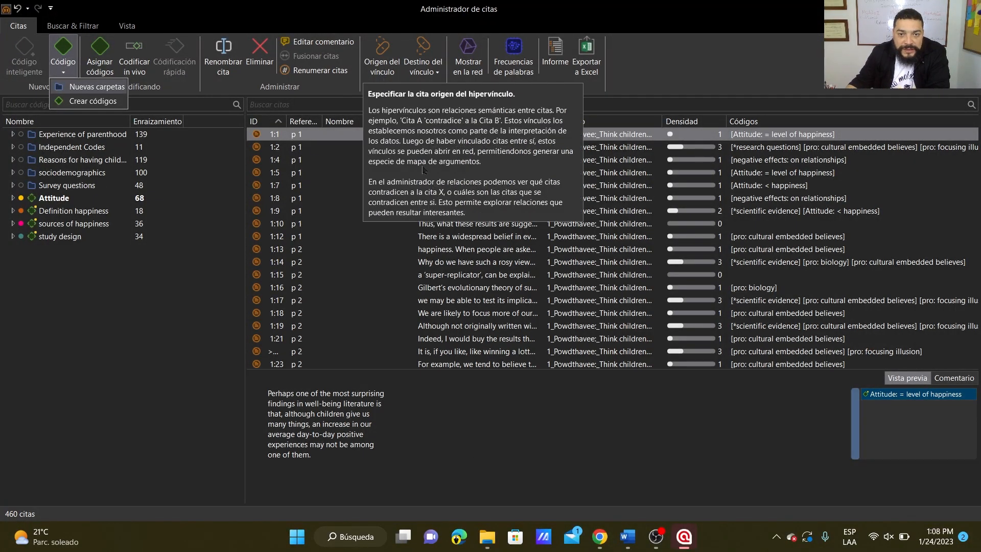
Create a hyperlink with the relation "criticizes" from quotation 1:1 as source to quotation 1:19 as target.
click(269, 133)
click(393, 63)
click(283, 330)
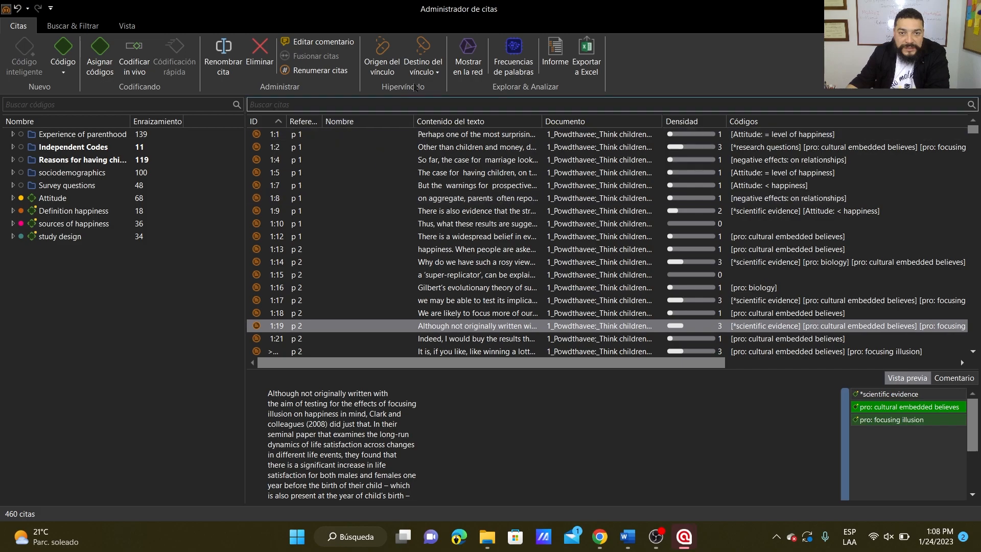
click(426, 73)
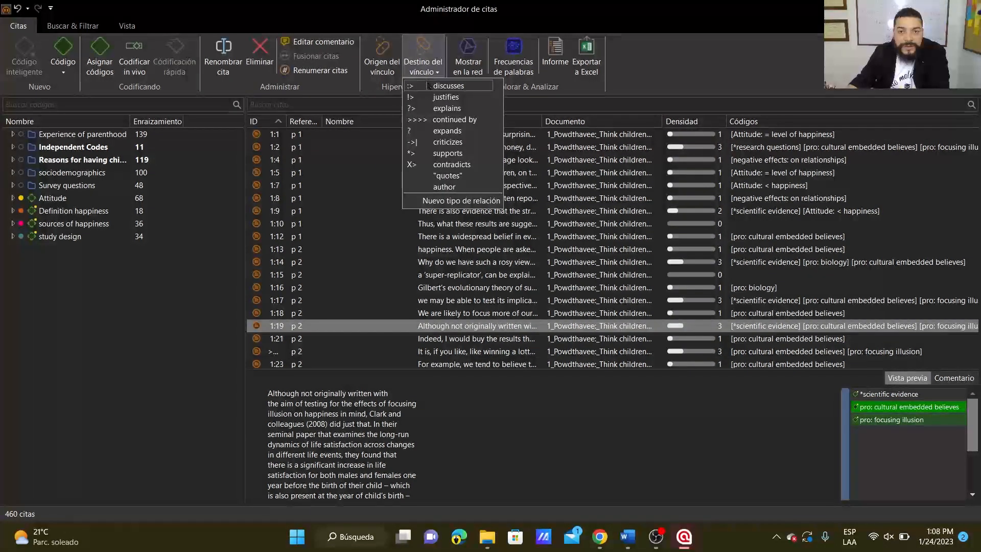
click(444, 143)
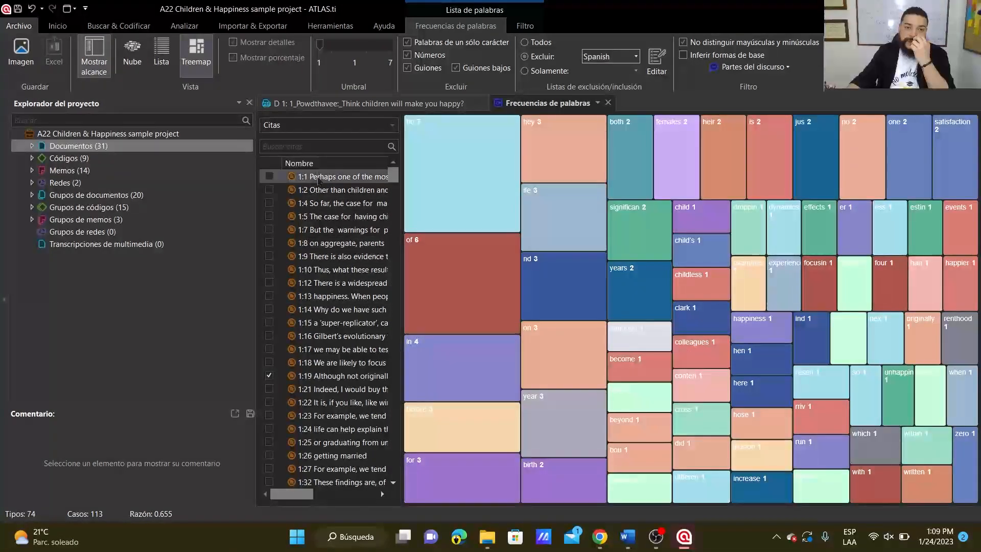
Close the word frequencies view in the main window and return to the Quotation Manager.
click(608, 103)
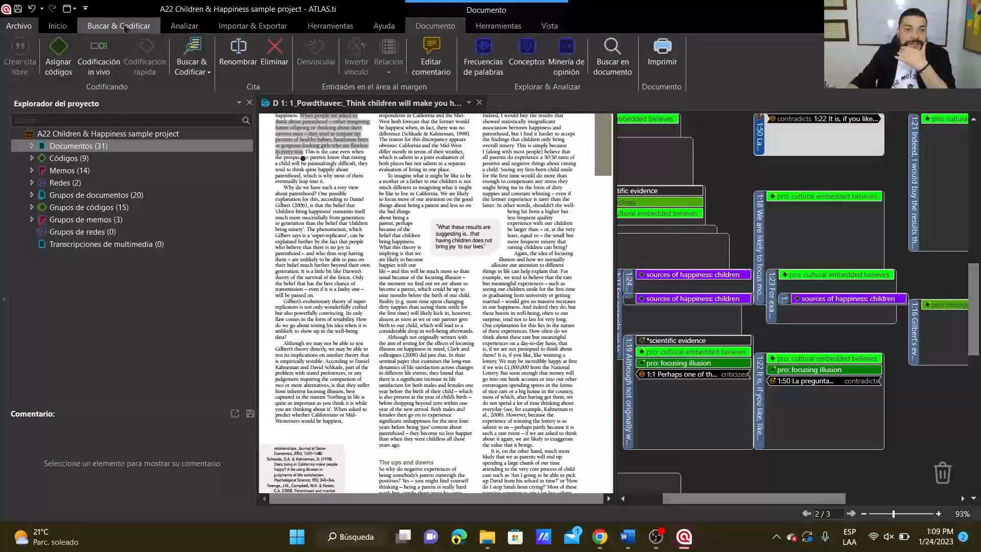
click(58, 26)
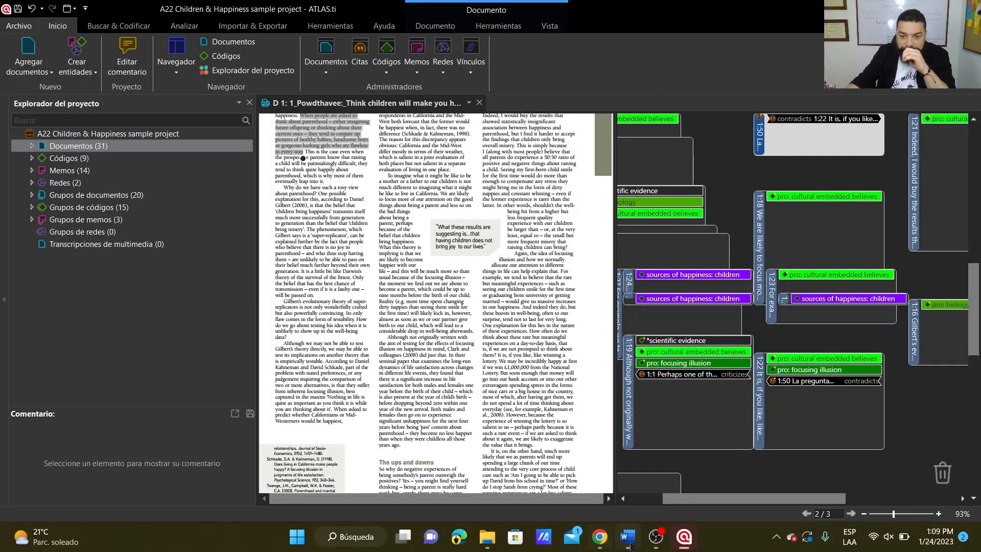
mouse_move(684, 537)
click(716, 486)
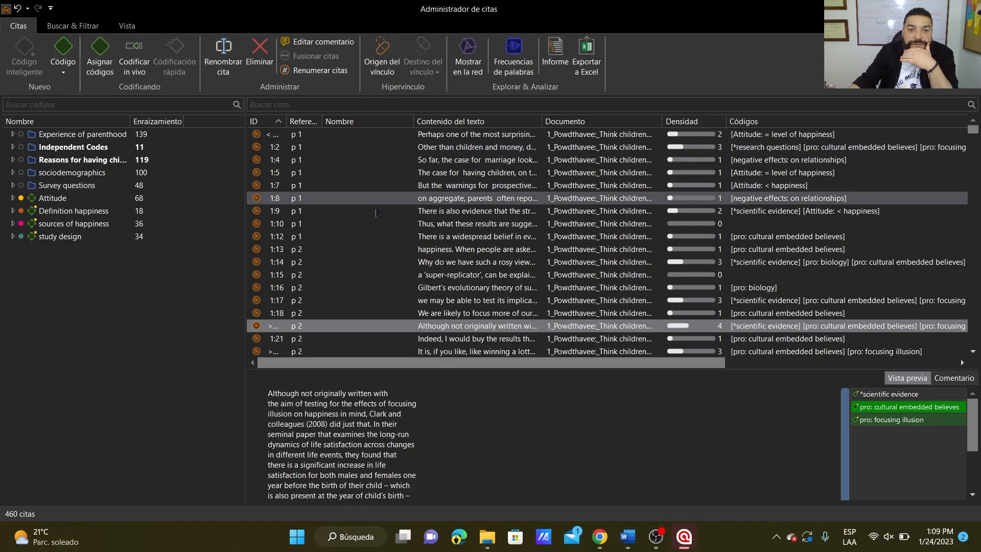
Start a report for quotation 1:2 and add content type, dates and users, and comments to its content.
click(296, 148)
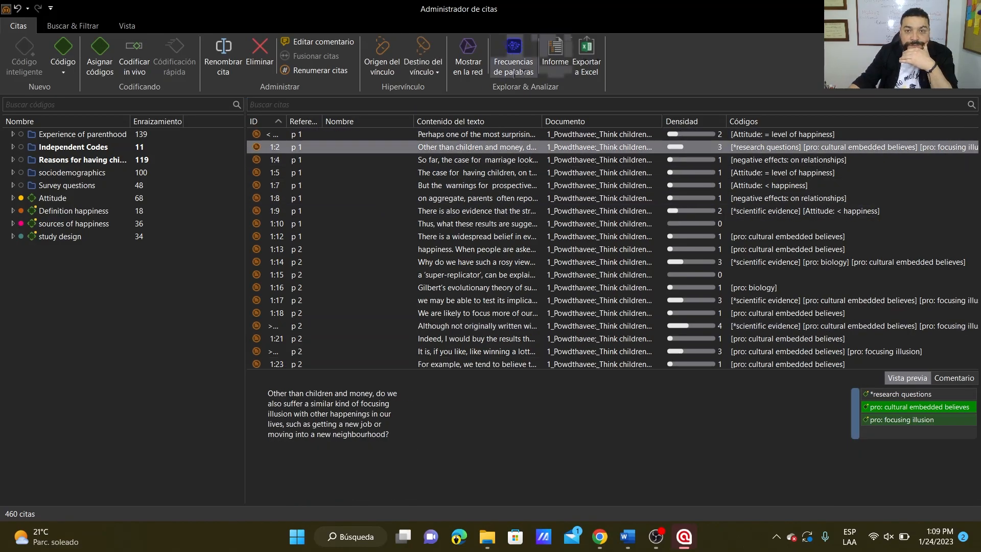
click(556, 56)
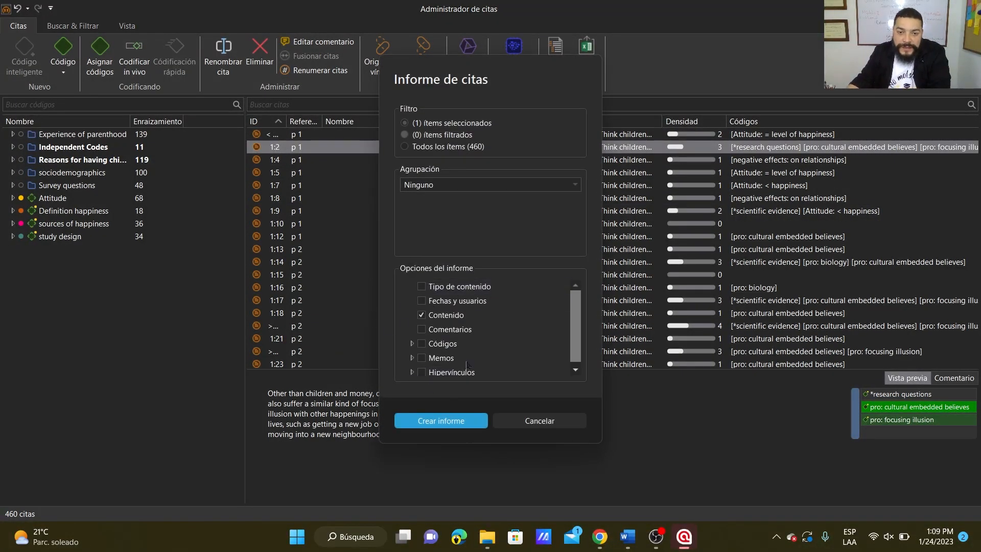
mouse_move(600, 537)
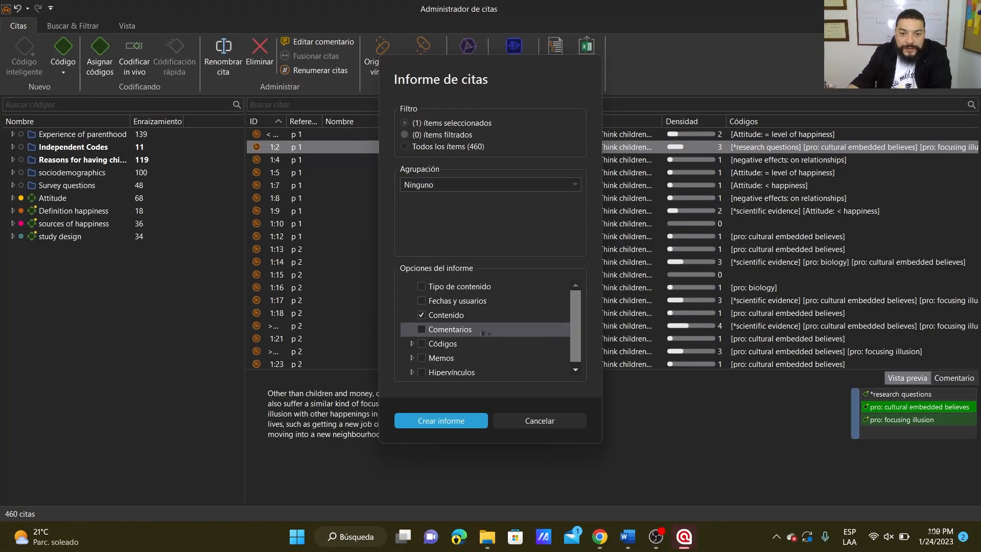
click(423, 301)
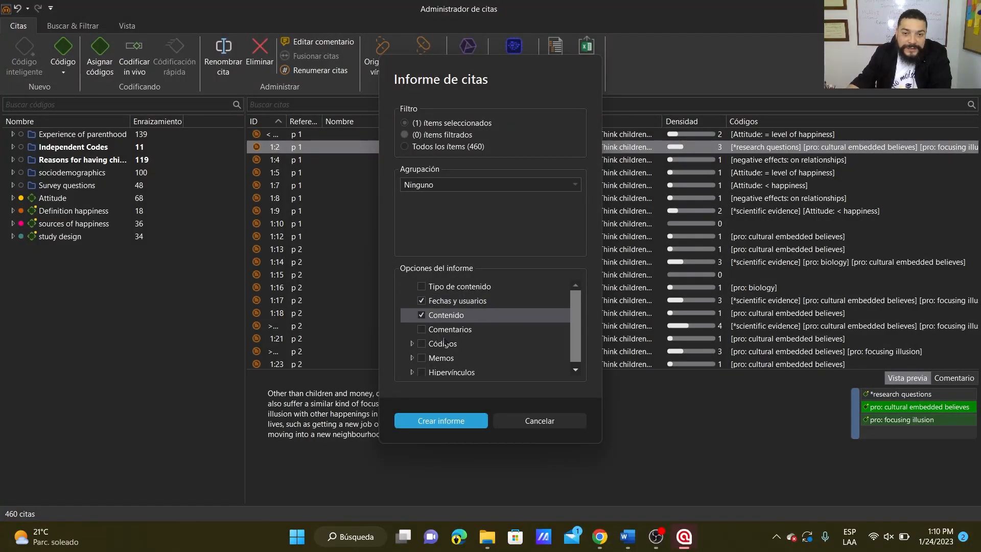
click(422, 287)
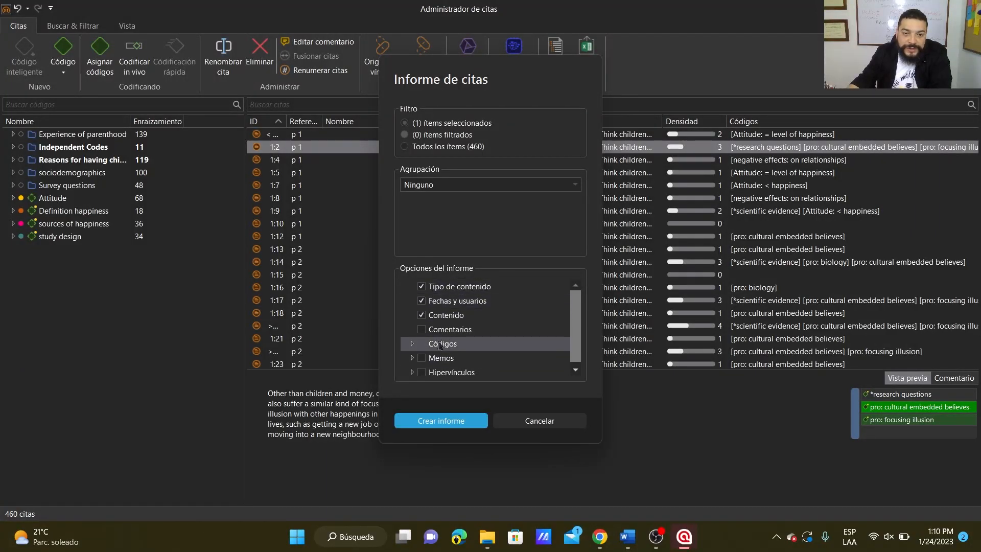
click(421, 330)
Include codes in the report with their dates and users, along with the dates and users of the codes' quotations.
click(421, 343)
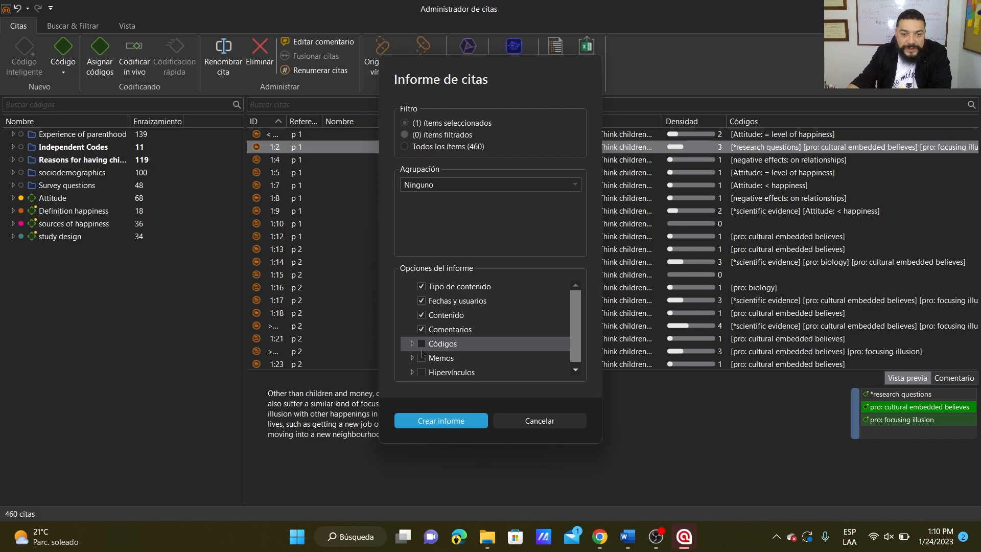
click(411, 344)
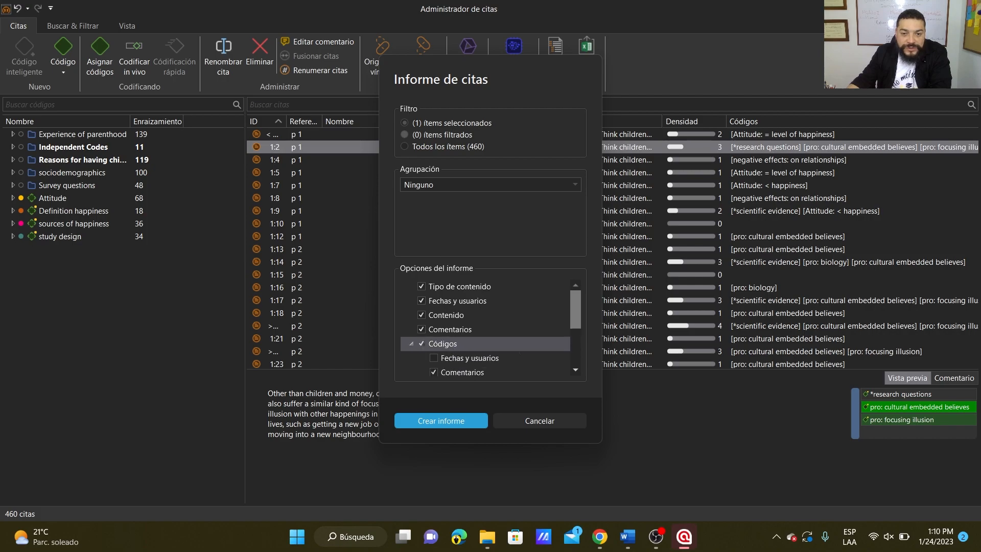
scroll(424, 343, down, 1)
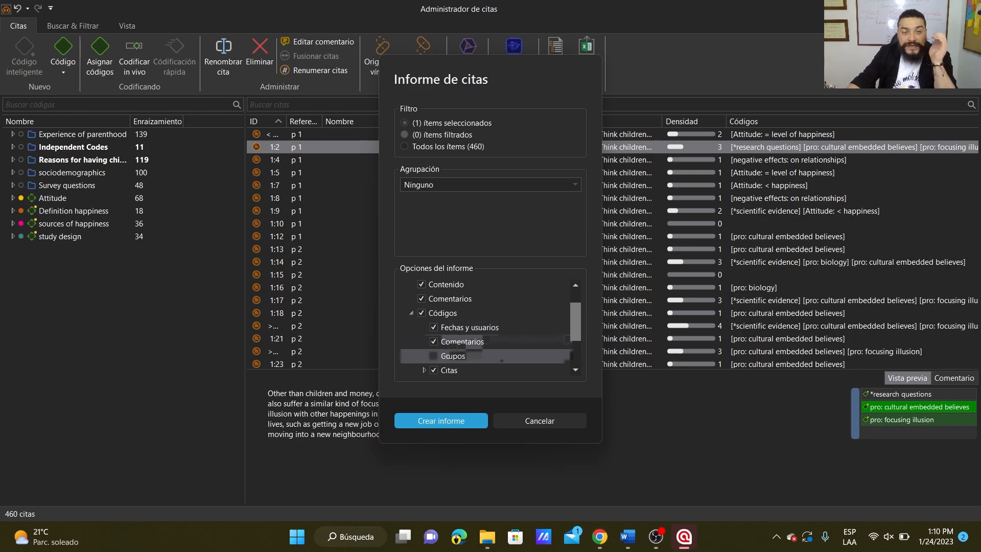
scroll(431, 339, down, 1)
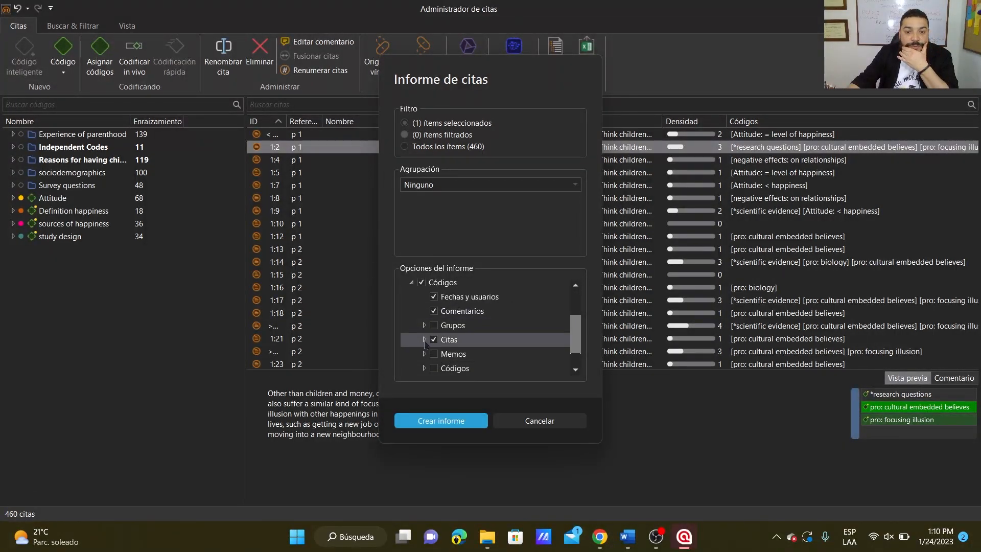
click(424, 340)
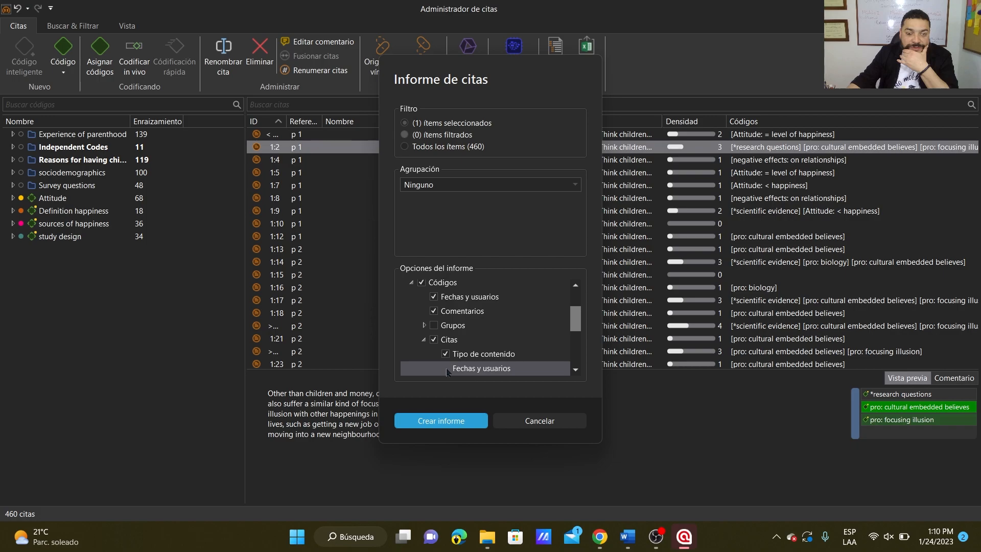
click(446, 369)
Check the remaining report options, create the quotation report and maximize its window.
scroll(511, 348, down, 1)
scroll(504, 347, down, 1)
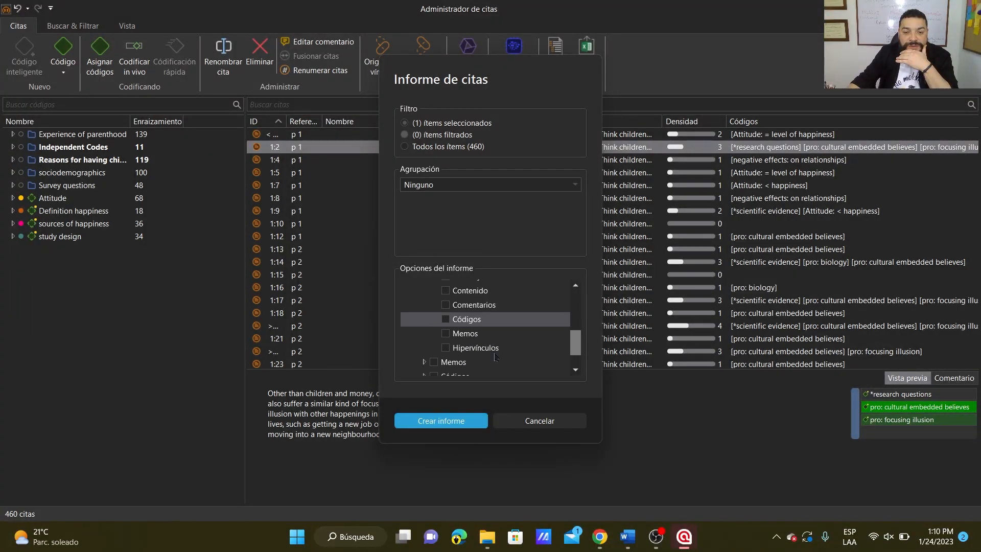
scroll(495, 357, down, 1)
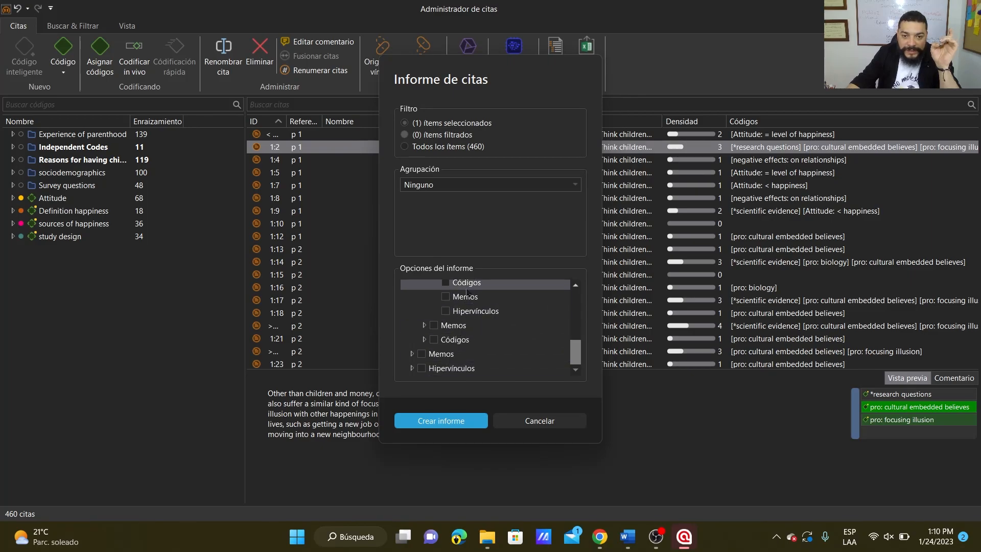
scroll(437, 332, up, 3)
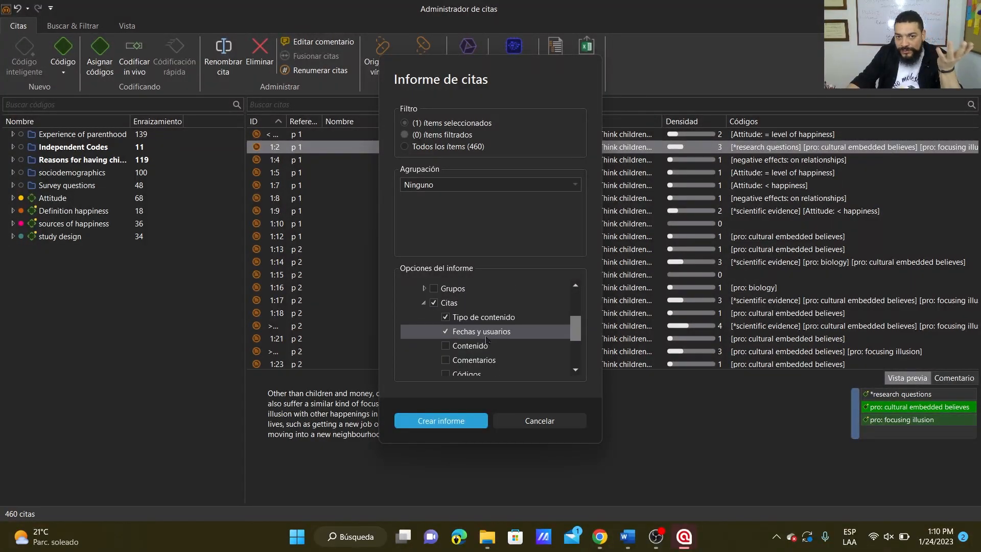
scroll(486, 340, down, 4)
click(437, 422)
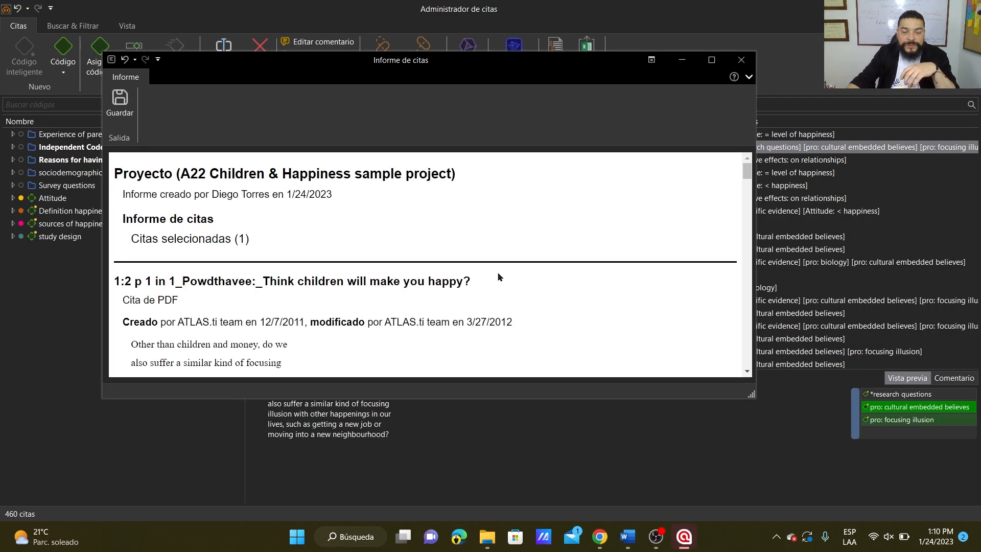
click(711, 60)
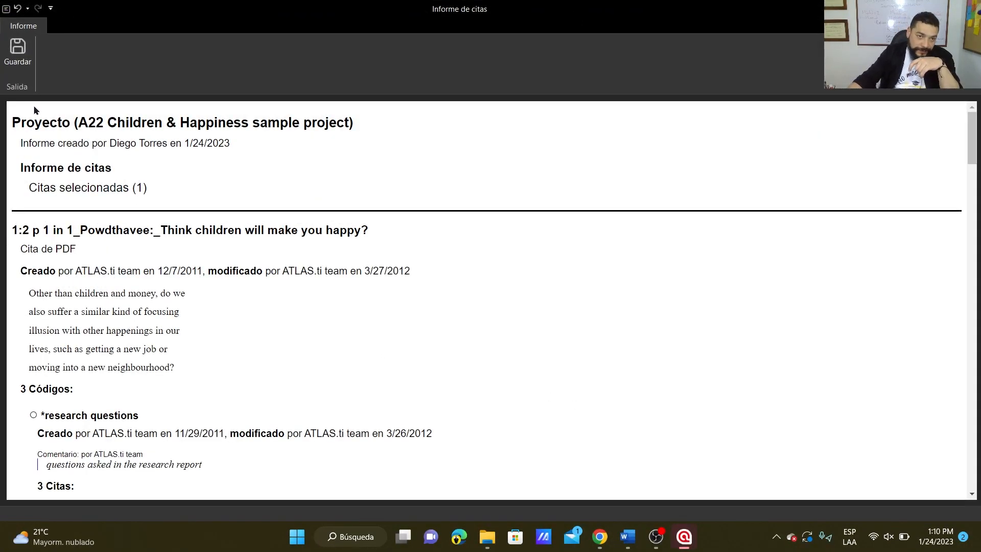
Read the report's project title, selected quotation and text of 1:2, and the codes with their quotations listed beneath.
drag(10, 122, 358, 124)
click(258, 139)
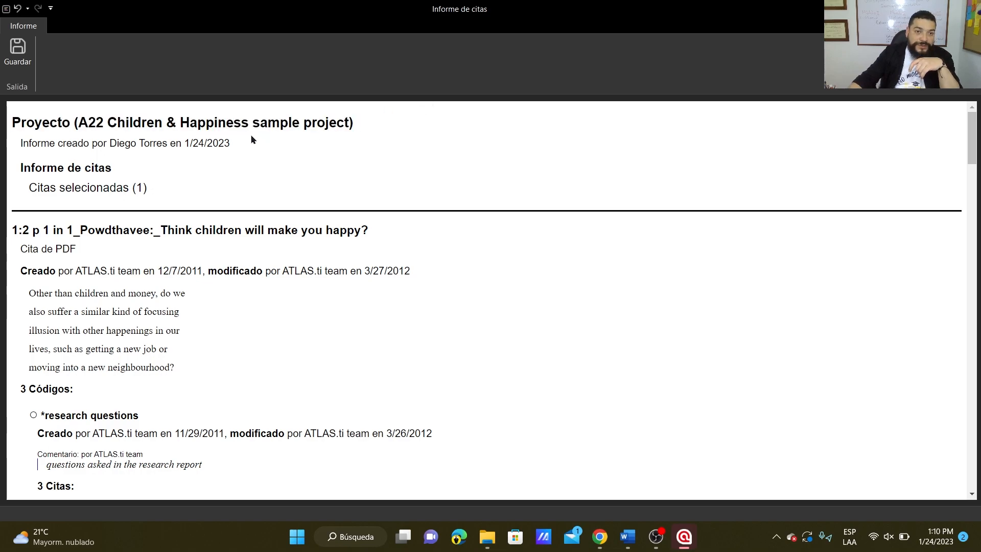
drag(152, 189, 20, 196)
drag(210, 379, 29, 311)
scroll(196, 378, down, 6)
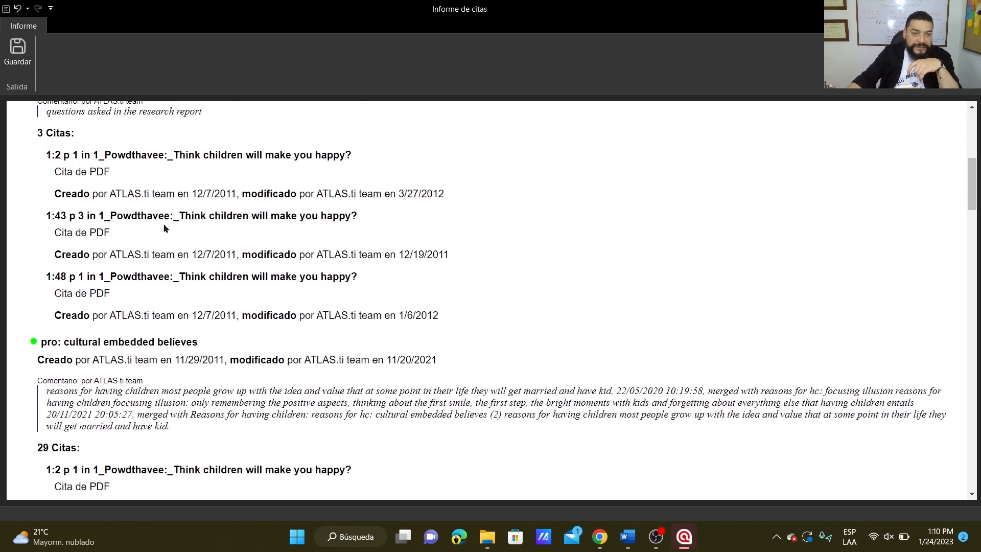
Examine the report's codes *research questions and pro: cultural embedded believes, with their dates, users and comments.
scroll(203, 394, up, 6)
drag(144, 433, 57, 417)
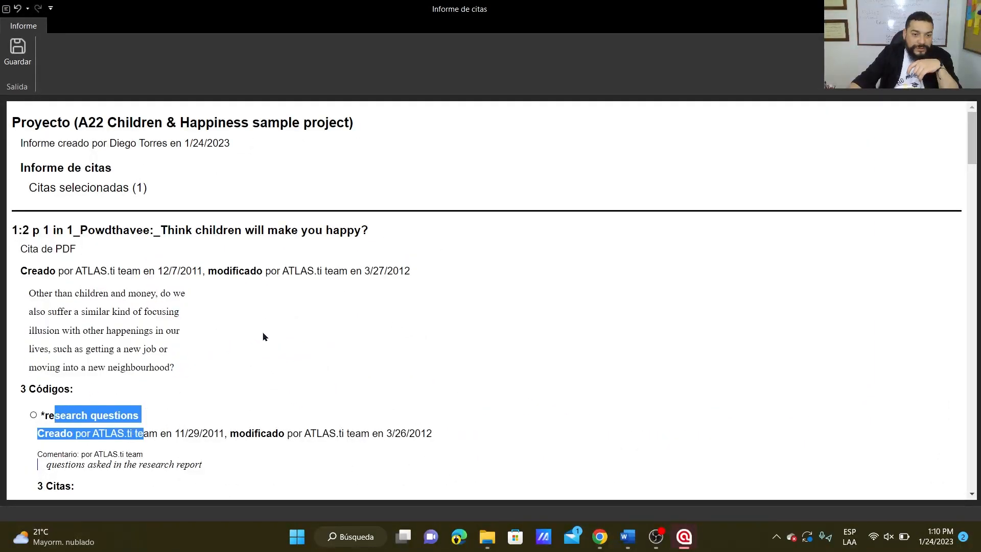
scroll(263, 336, down, 6)
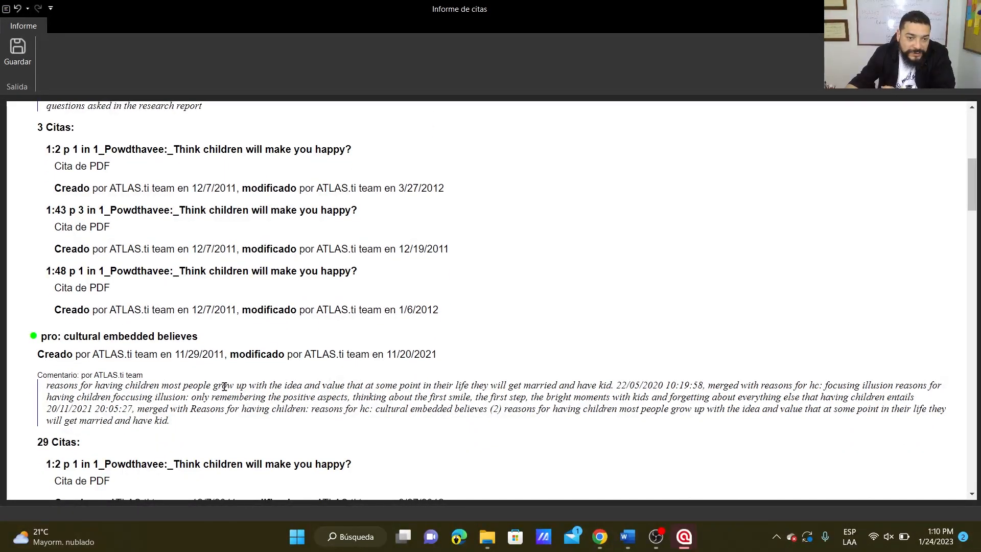
drag(144, 376, 18, 335)
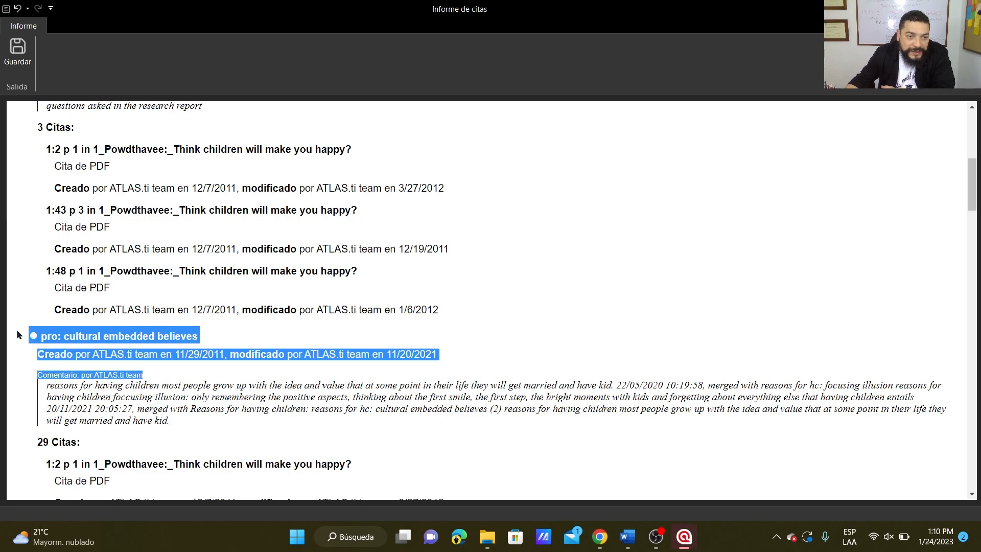
click(419, 409)
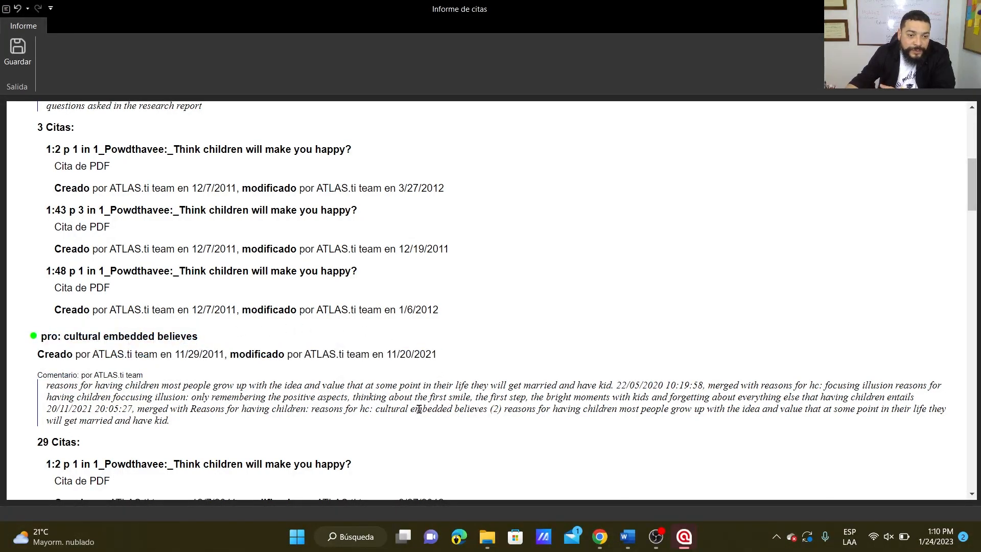
Look through the quotations listed under the code pro: cultural embedded believes, return to the report's beginning and close the report.
scroll(419, 409, down, 5)
scroll(419, 410, down, 3)
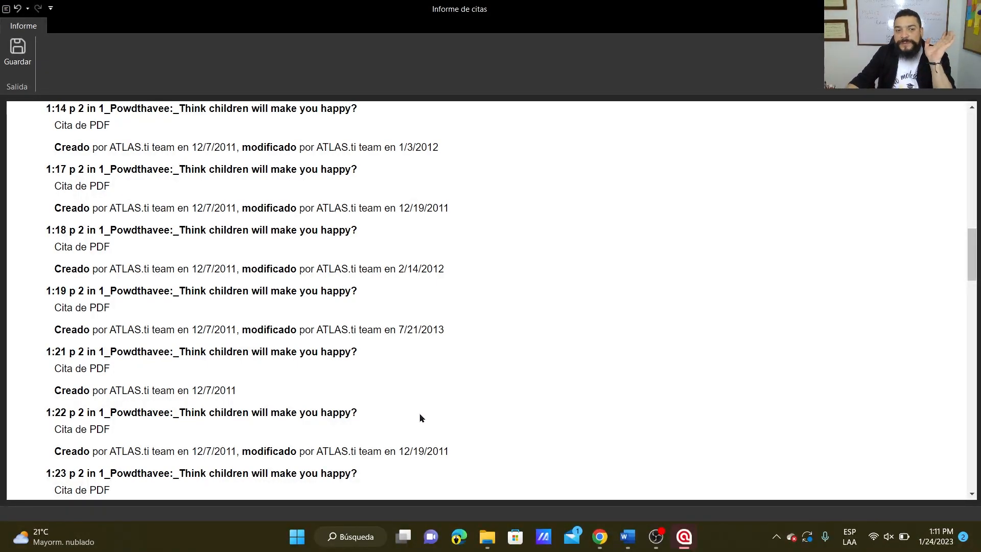
scroll(420, 415, down, 6)
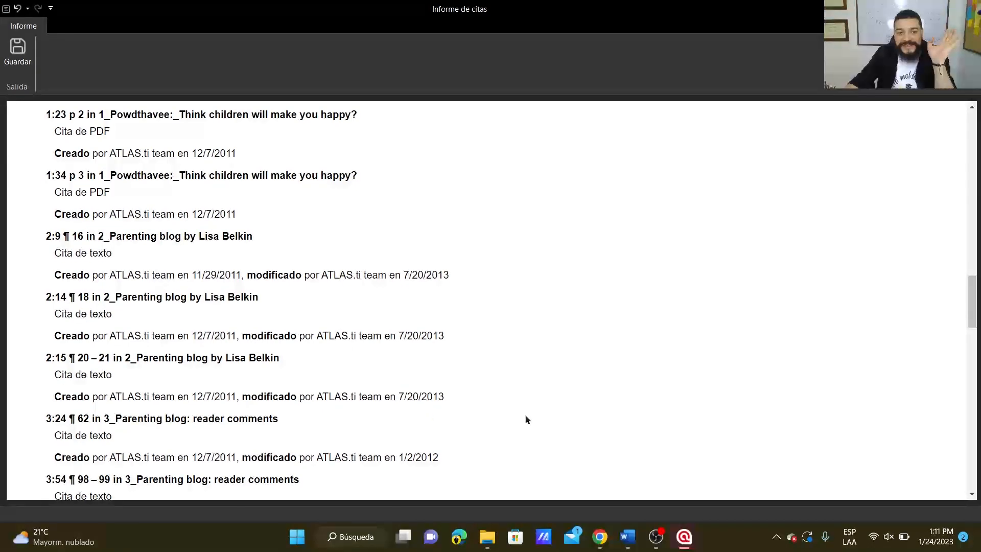
scroll(518, 412, down, 8)
scroll(519, 413, down, 1)
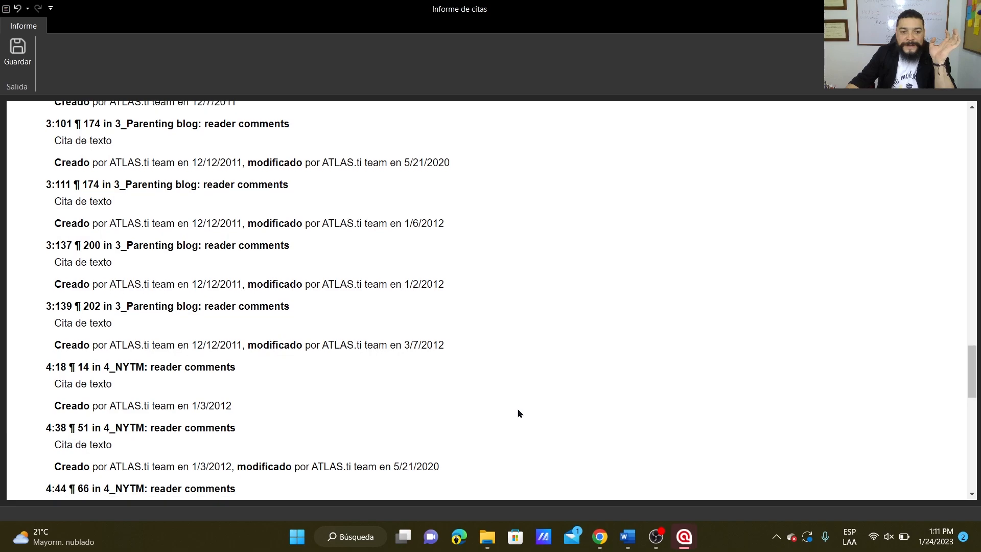
scroll(519, 412, up, 20)
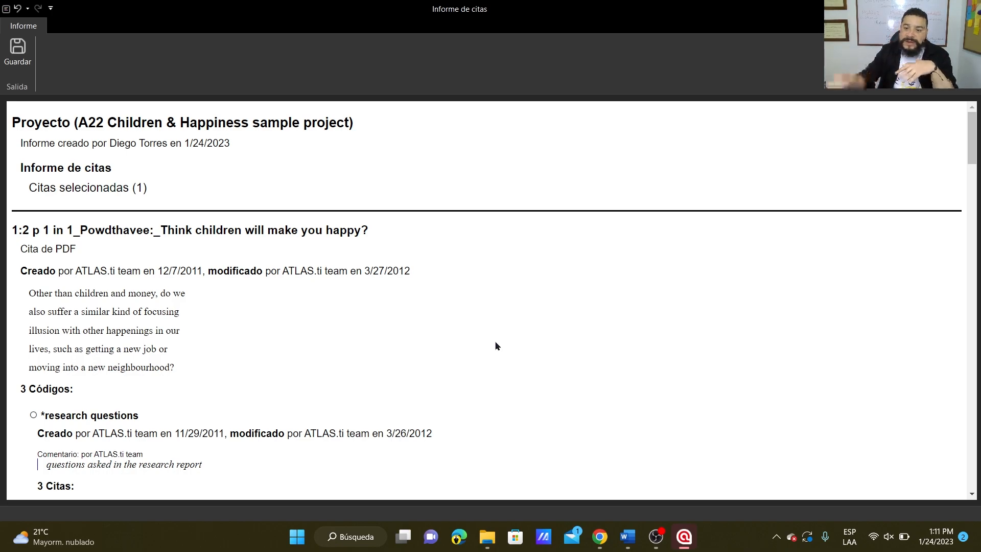
click(969, 9)
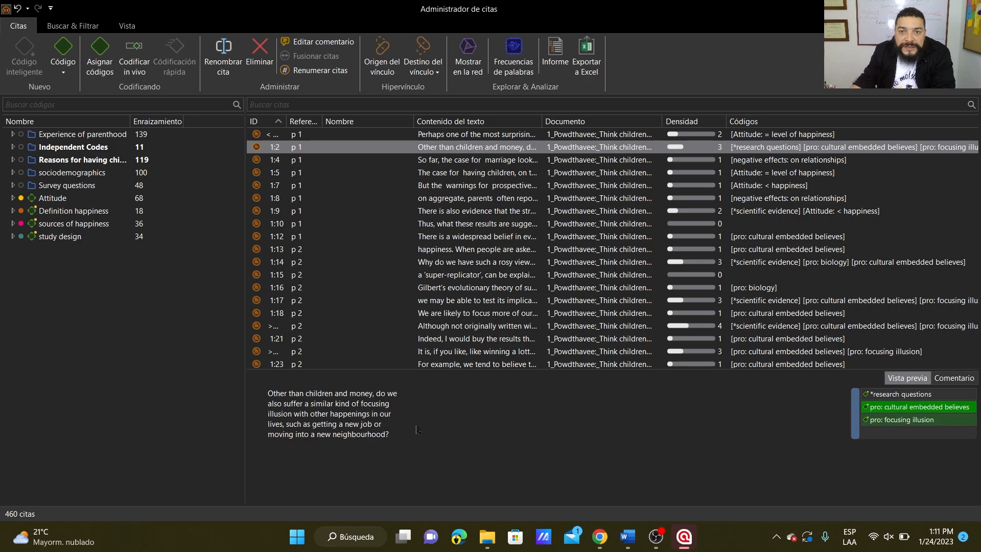
Export the selected quotation 1:2 to Excel with the creation date (Creado) added to the exported fields.
click(587, 56)
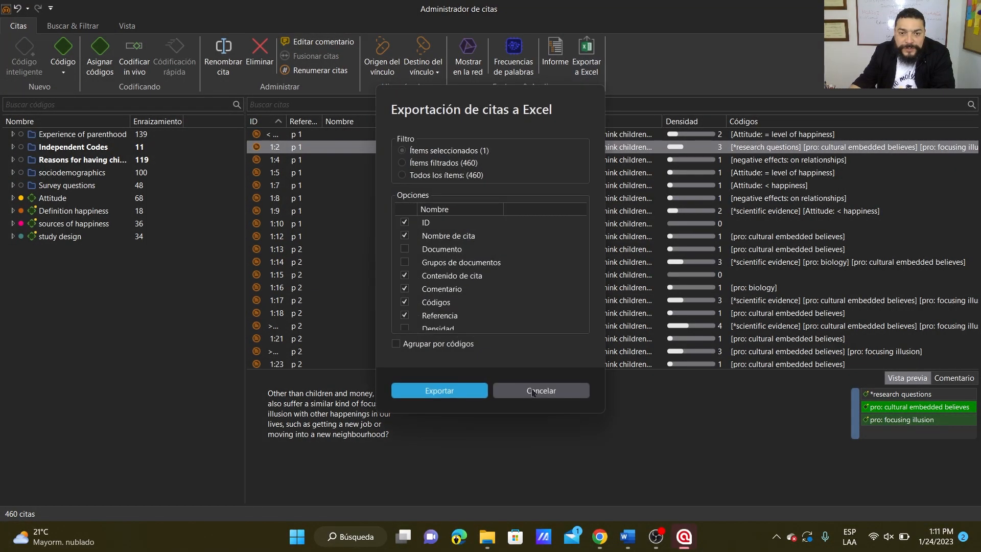
scroll(491, 274, down, 2)
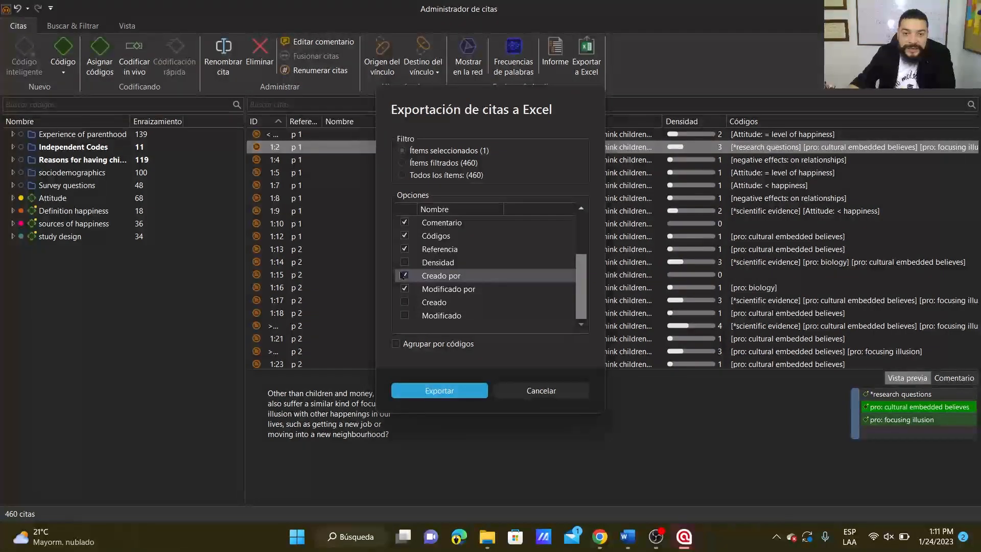
click(410, 304)
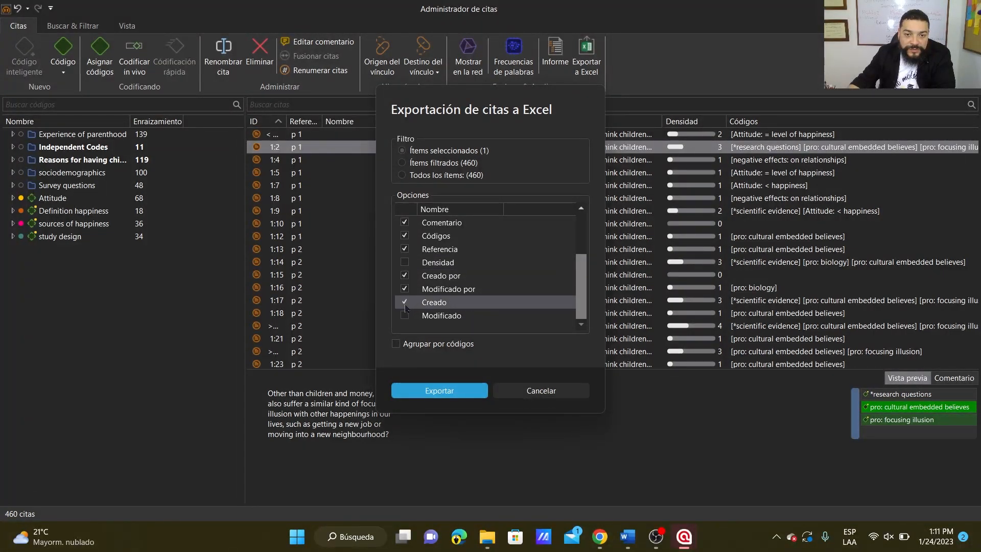
click(411, 391)
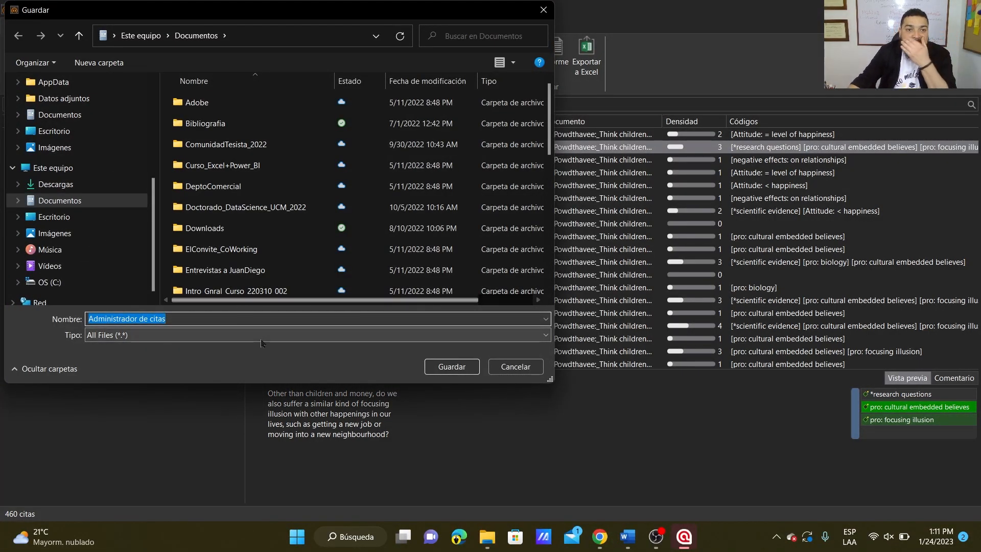
Save the export as Administrador de citas in the Curso_ATLAS.ti_Totallys_2022 folder on the desktop.
scroll(108, 183, up, 2)
scroll(108, 183, up, 1)
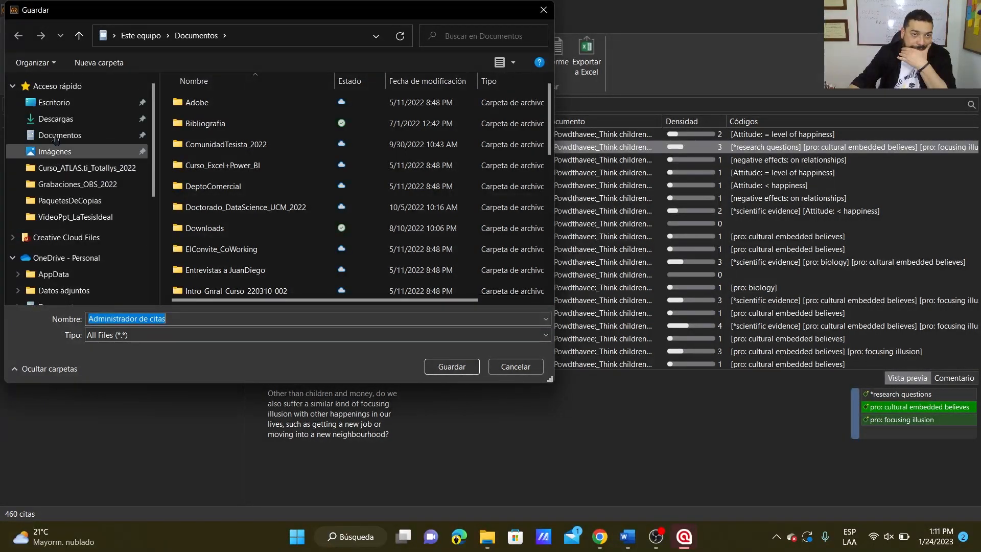
click(54, 102)
double_click(233, 123)
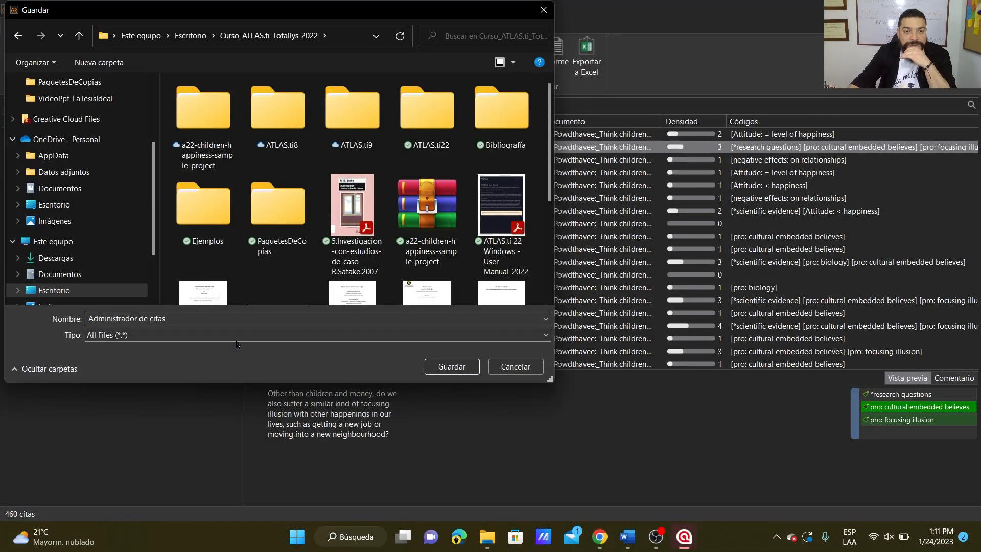
scroll(502, 290, down, 3)
click(452, 367)
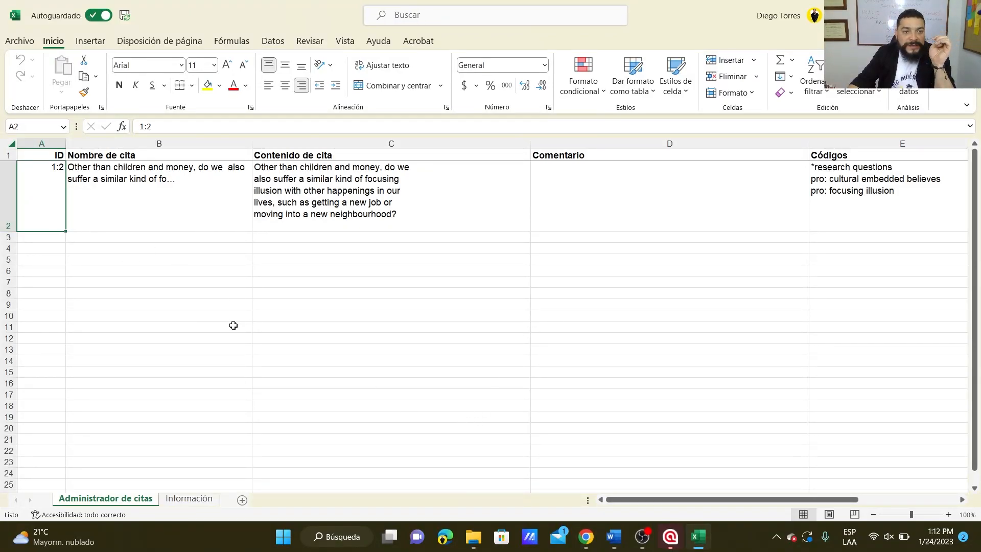
Review the exported row for quotation 1:2 across all columns through Creado, then close the workbook.
key(Right)
key(Right)
key(Right)
key(Right)
key(Right)
key(Right)
key(Right)
key(Right)
key(Right)
key(Right)
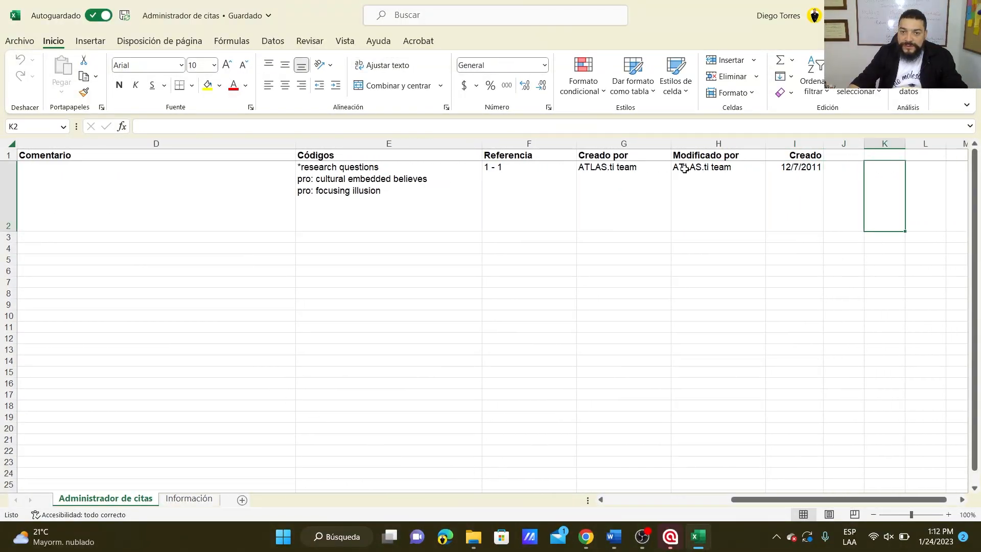
key(Left)
key(Left)
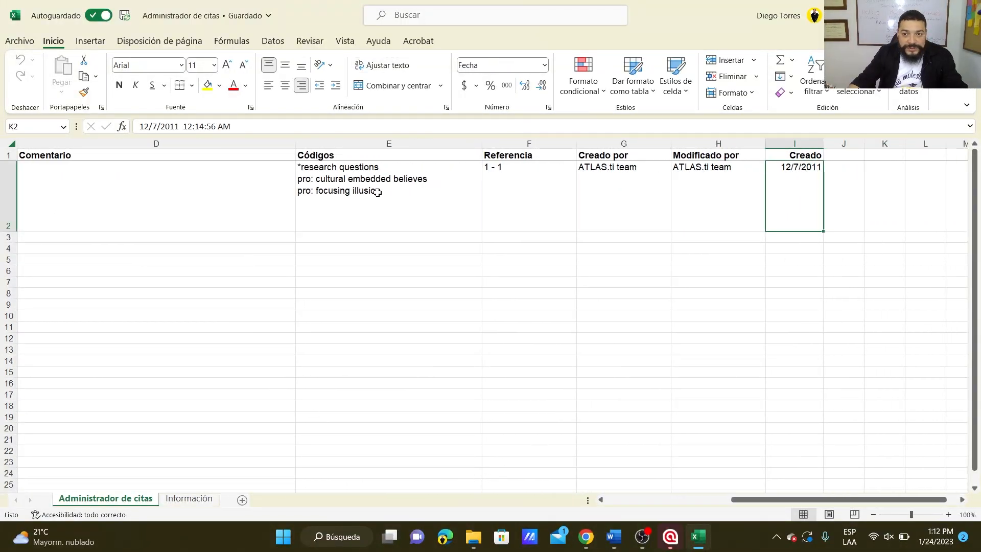
key(Home)
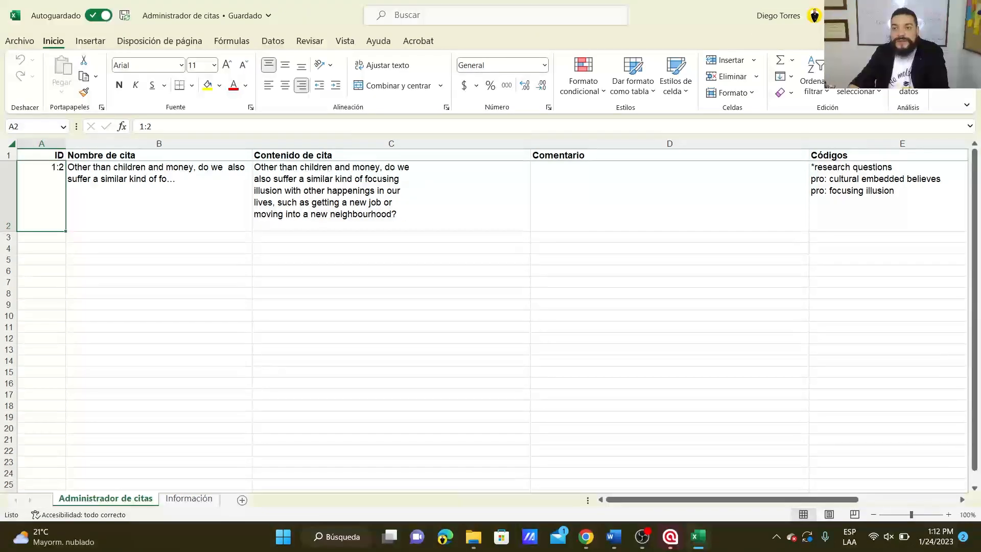
click(968, 15)
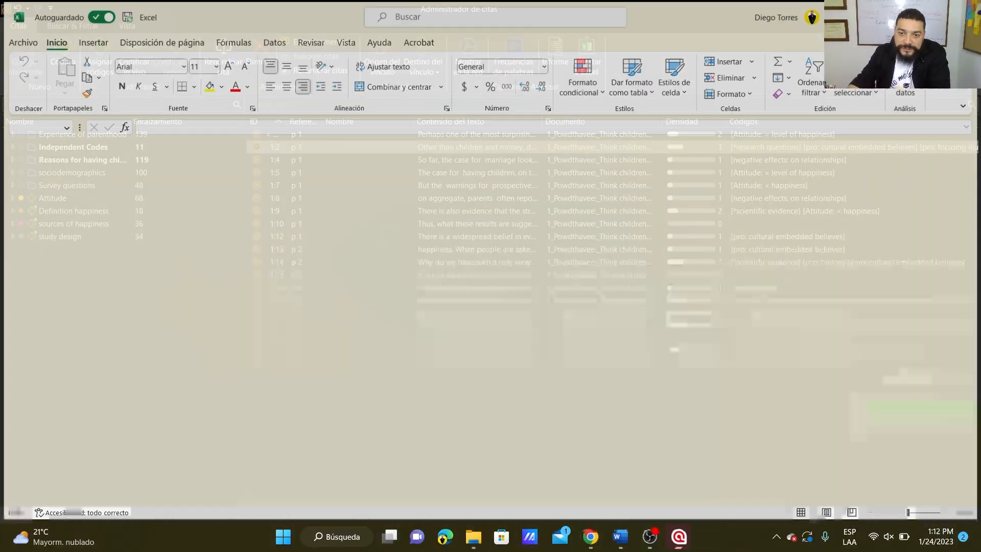